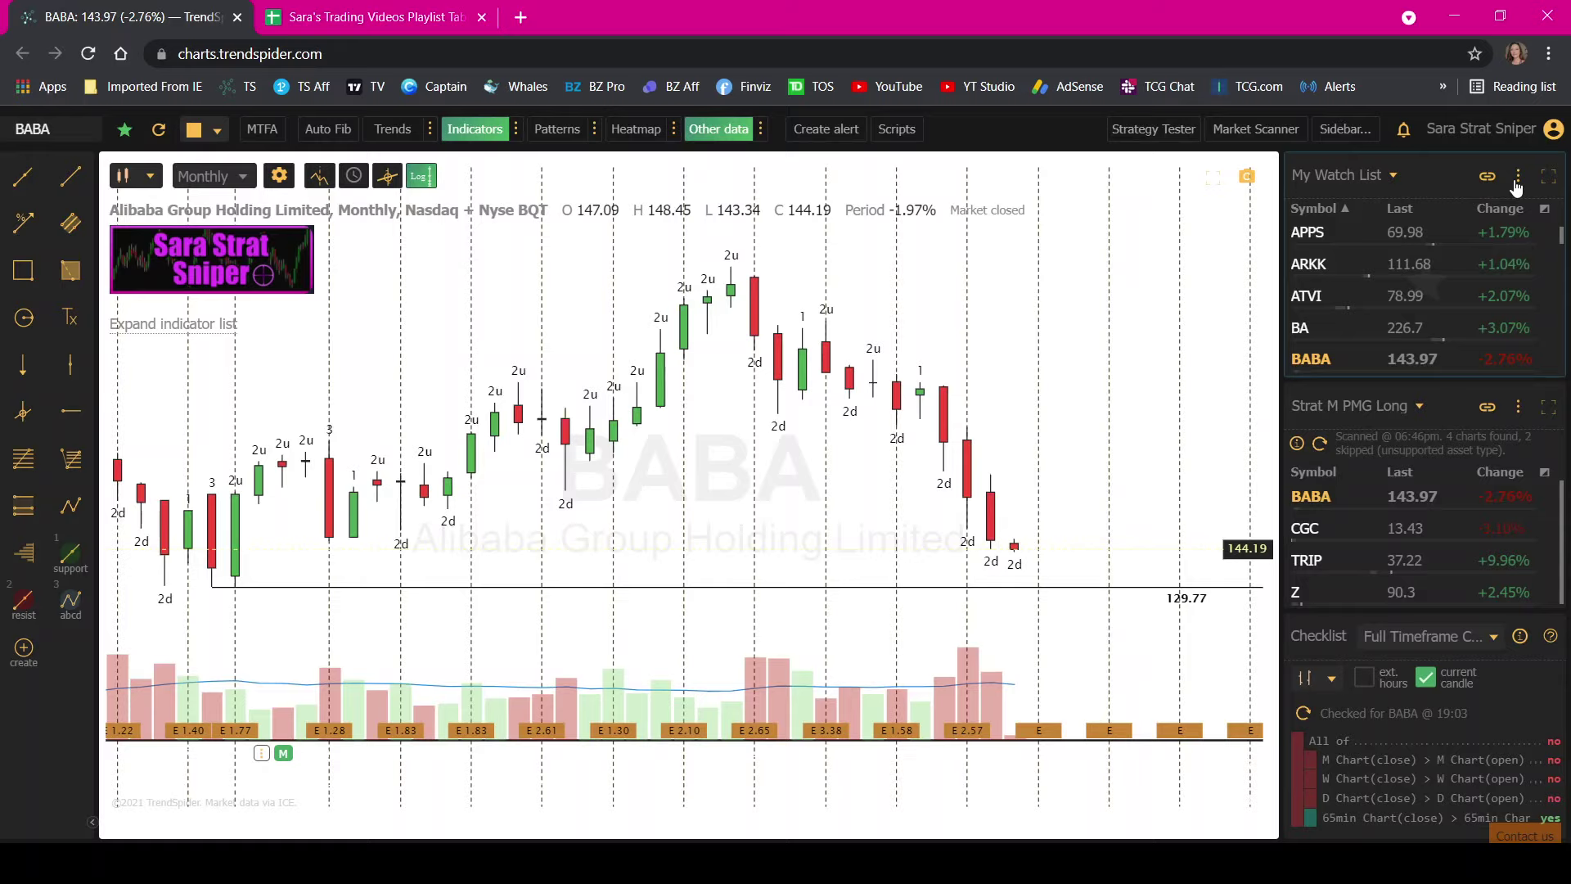
- Look through My Watch List's symbol editor and close it without saving
{"action": "left_click", "coordinate": [1518, 177]}
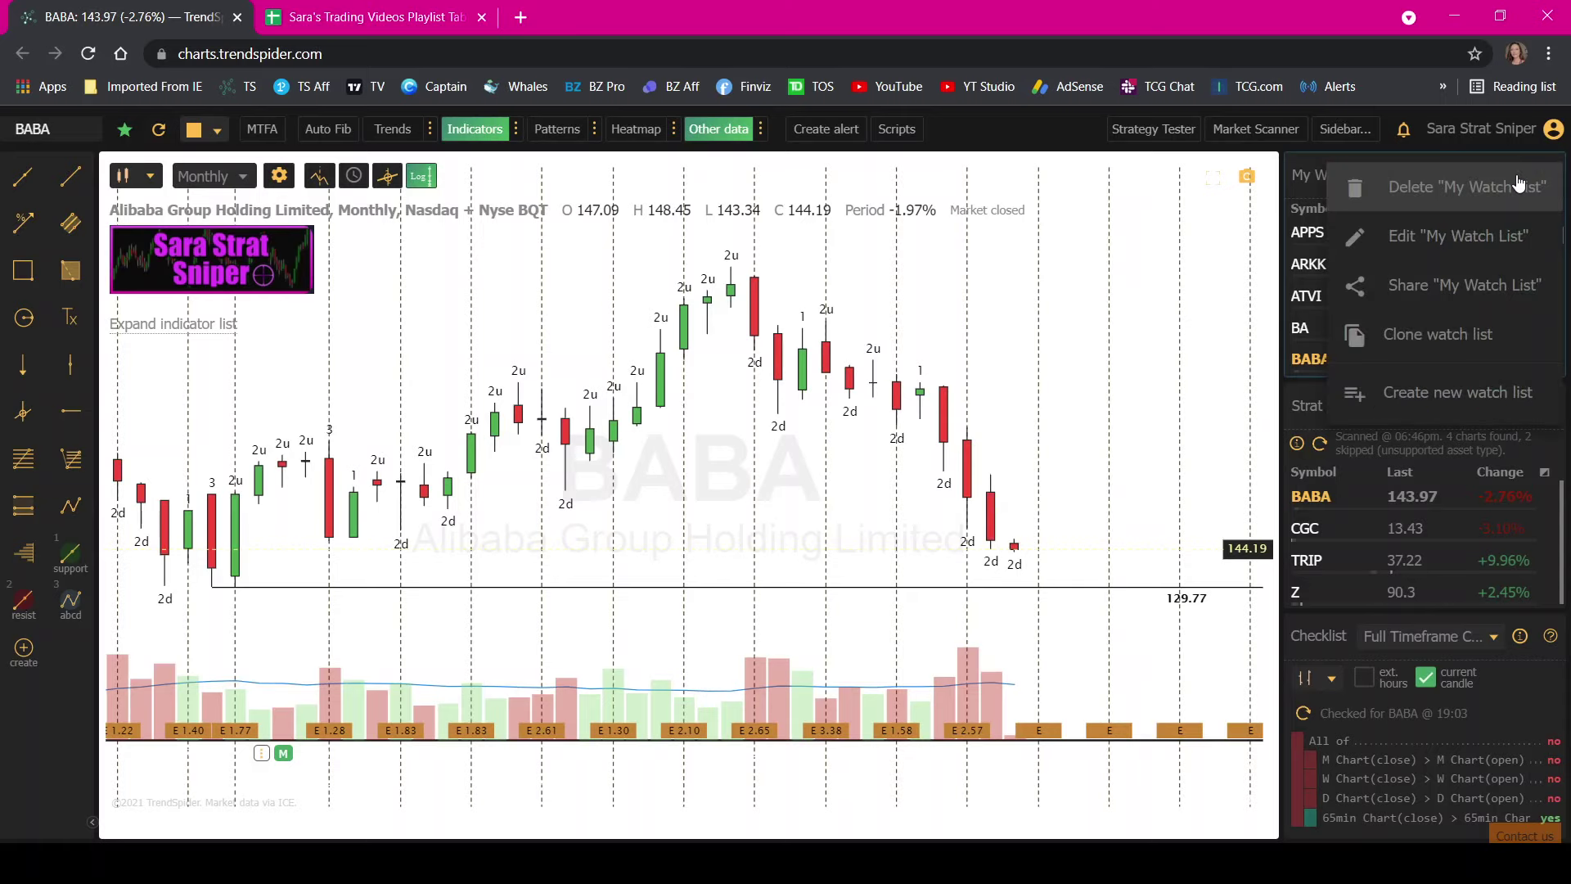
{"action": "left_click", "coordinate": [1469, 244]}
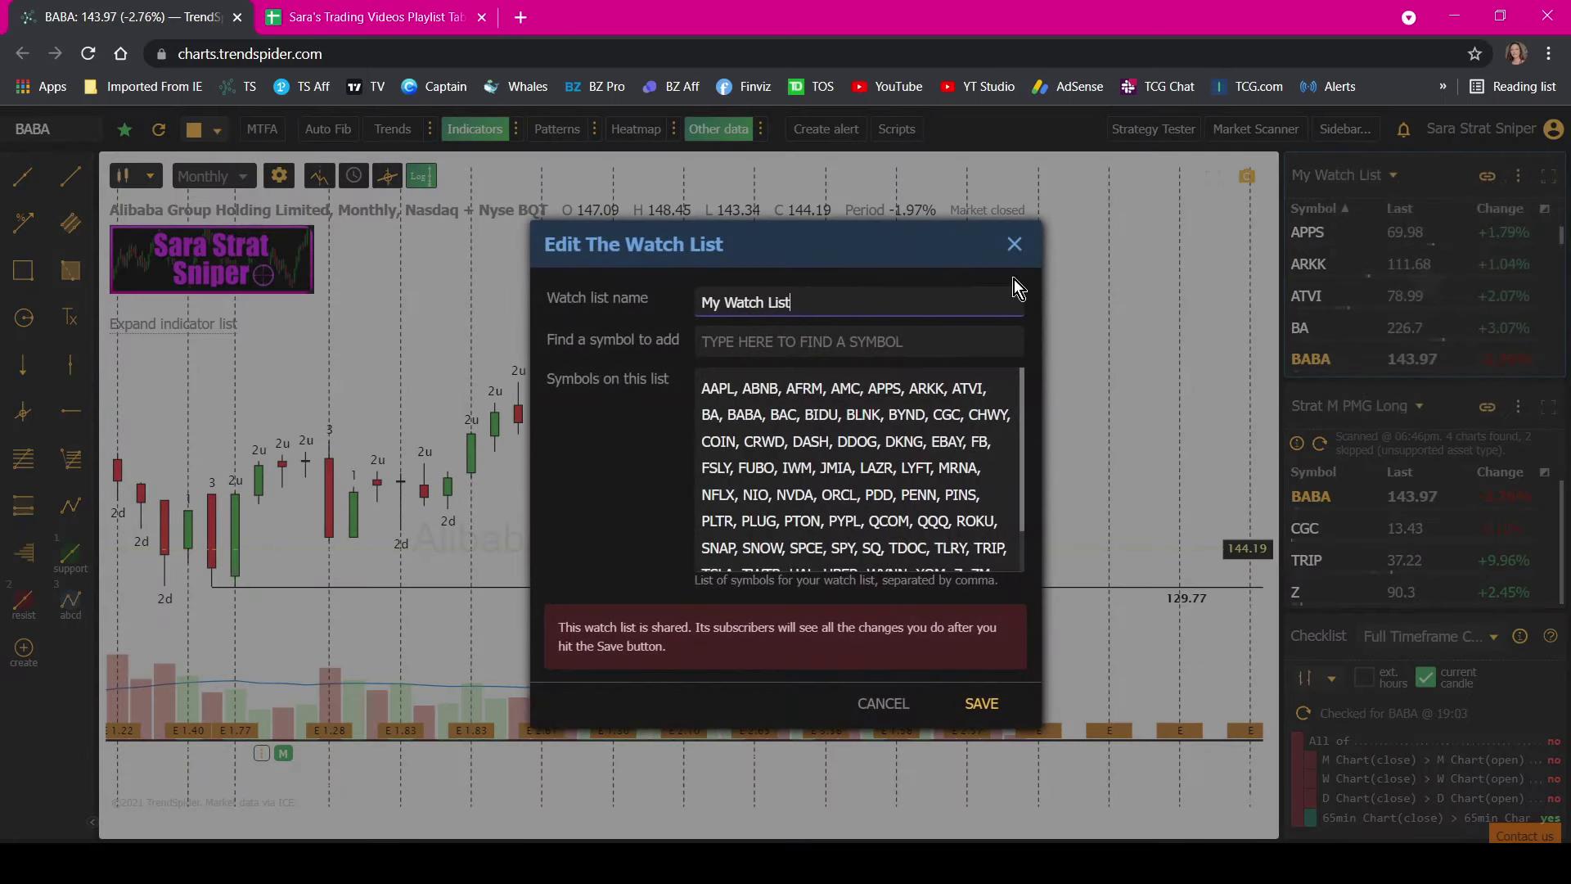
{"action": "scroll", "coordinate": [1001, 508], "scroll_direction": "down", "scroll_amount": 1}
{"action": "scroll", "coordinate": [1001, 508], "scroll_direction": "up", "scroll_amount": 1}
{"action": "key", "text": "Escape"}
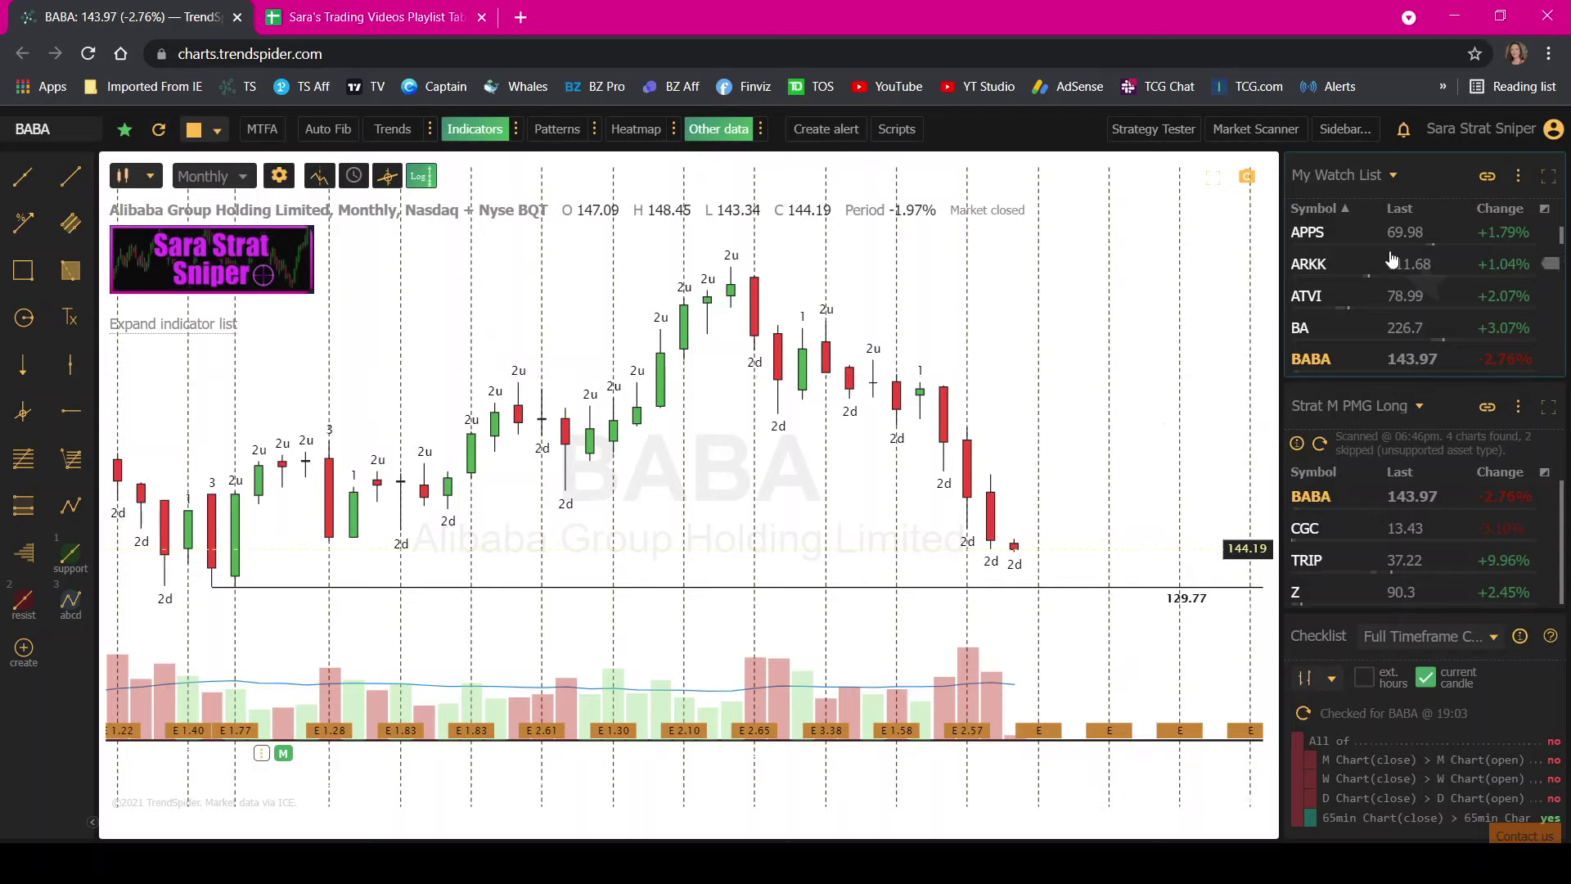
- Browse the available watch lists, then switch to the Trading Videos Playlist spreadsheet
{"action": "left_click", "coordinate": [1354, 406]}
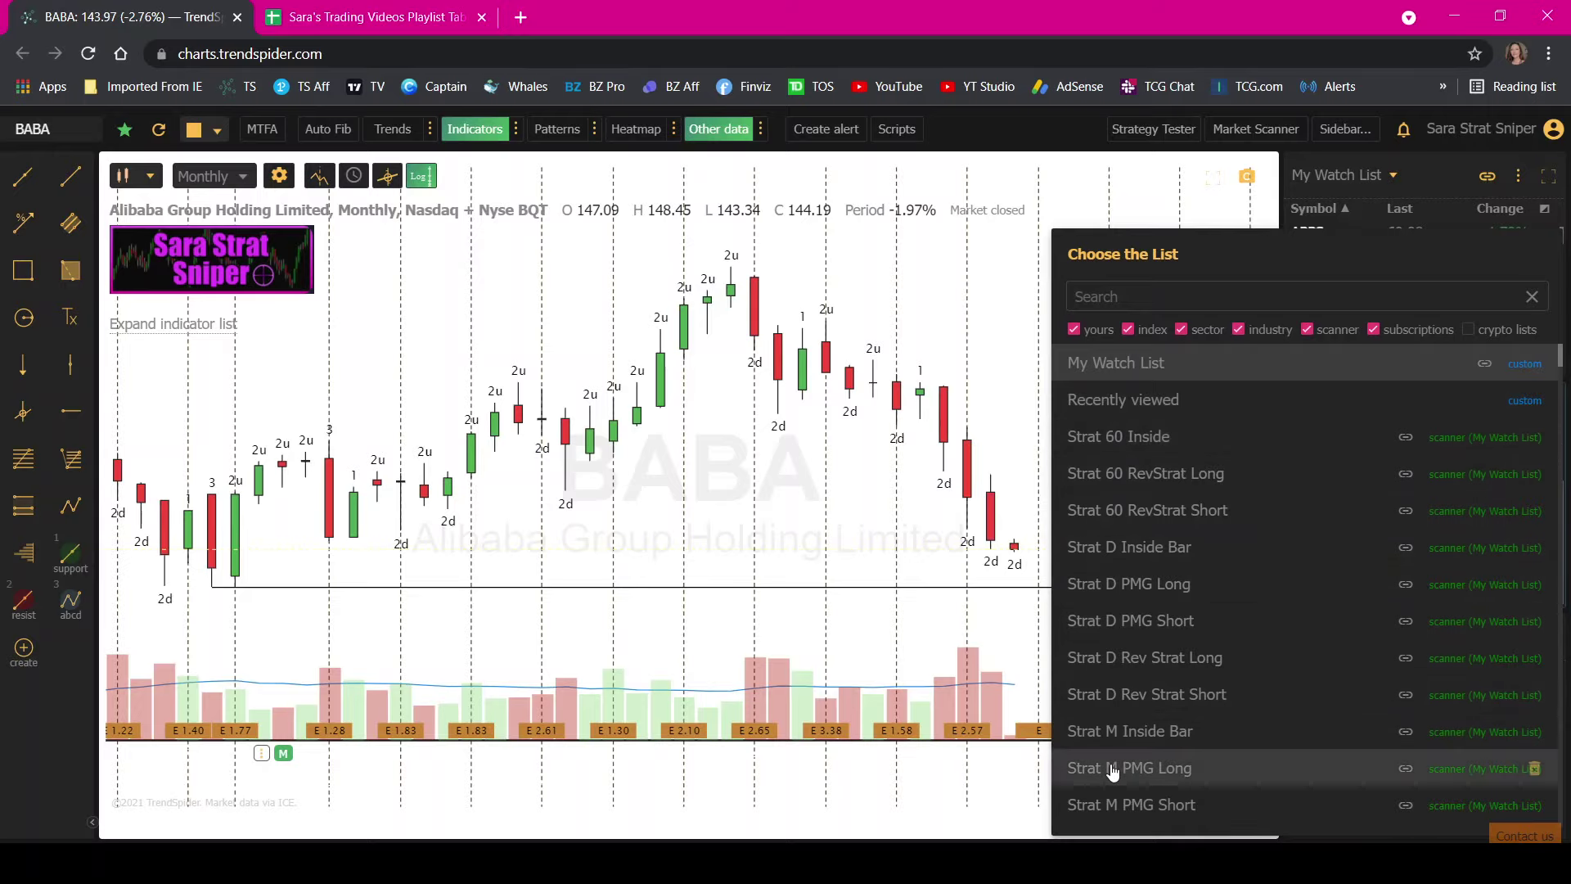
{"action": "scroll", "coordinate": [1114, 773], "scroll_direction": "down", "scroll_amount": 1}
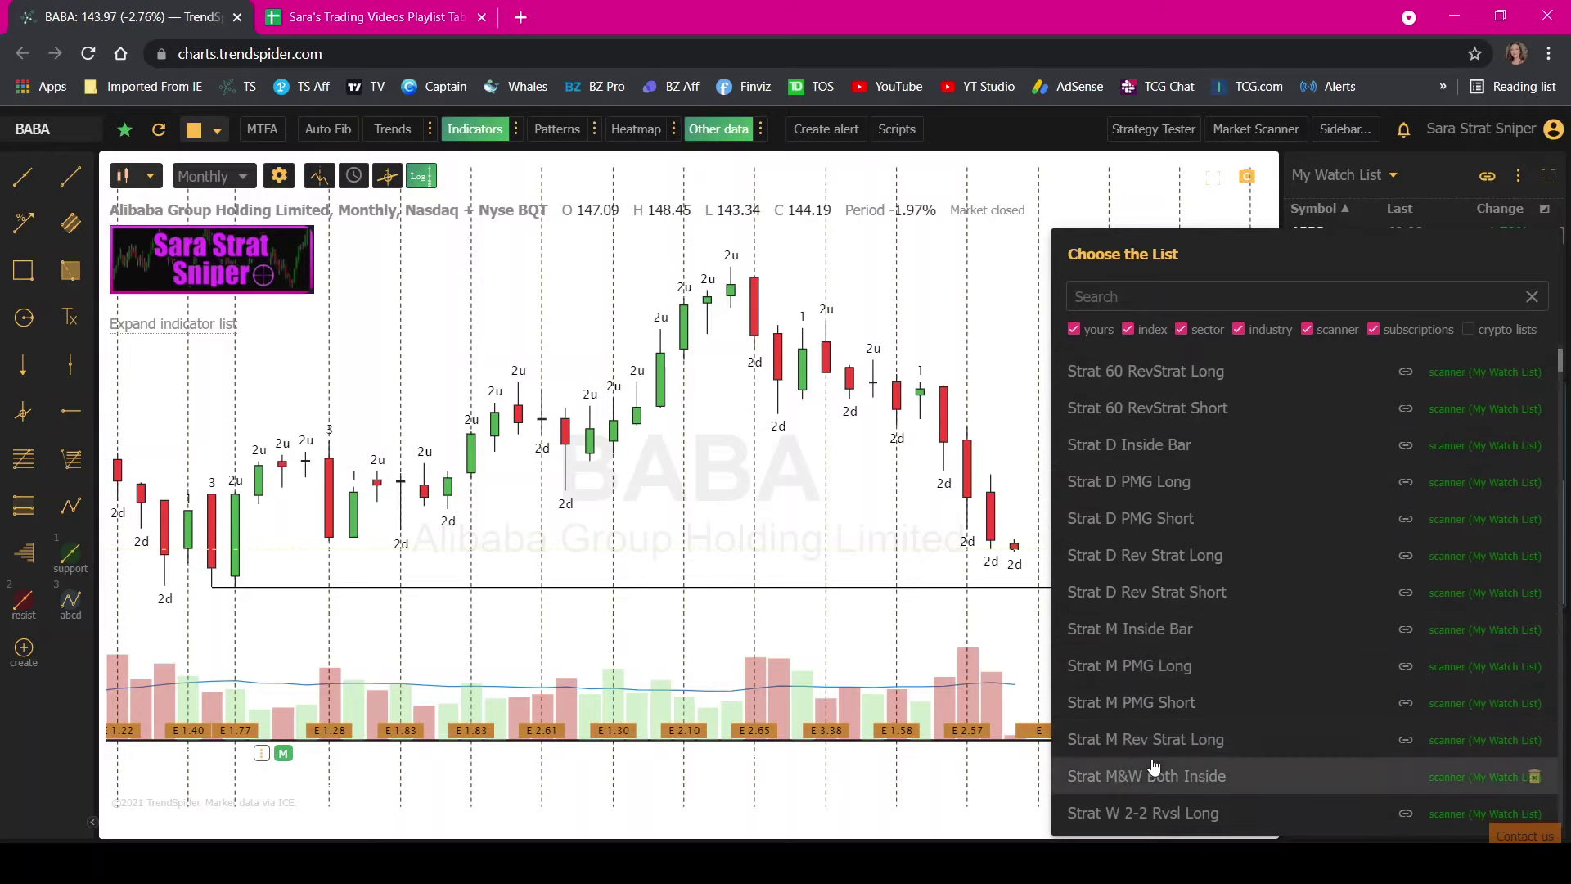
{"action": "scroll", "coordinate": [1167, 546], "scroll_direction": "down", "scroll_amount": 1}
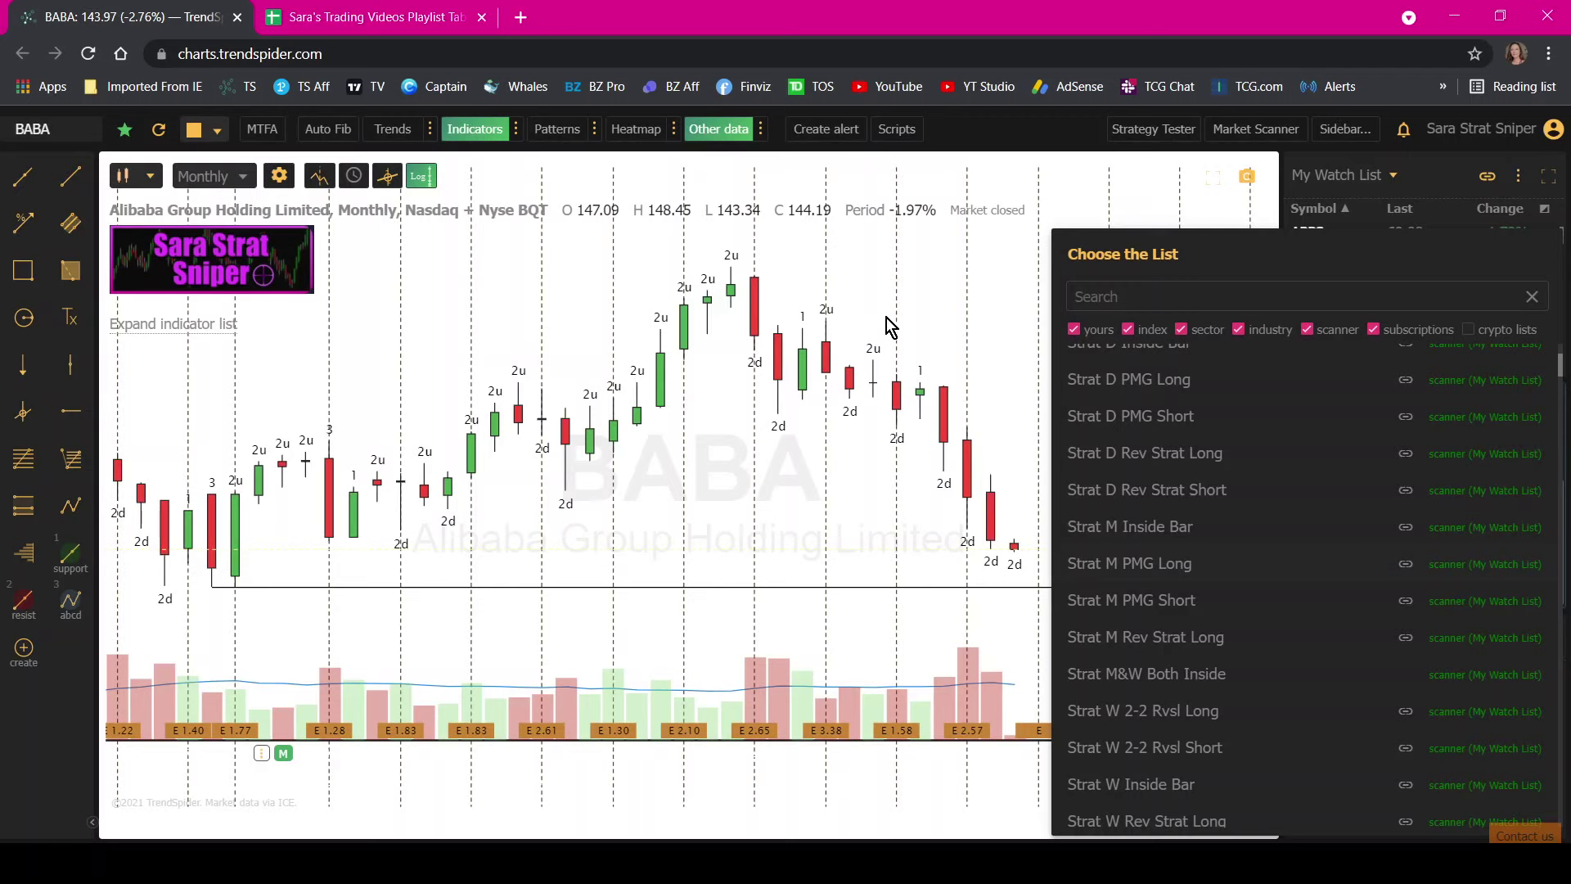
{"action": "left_click", "coordinate": [399, 18]}
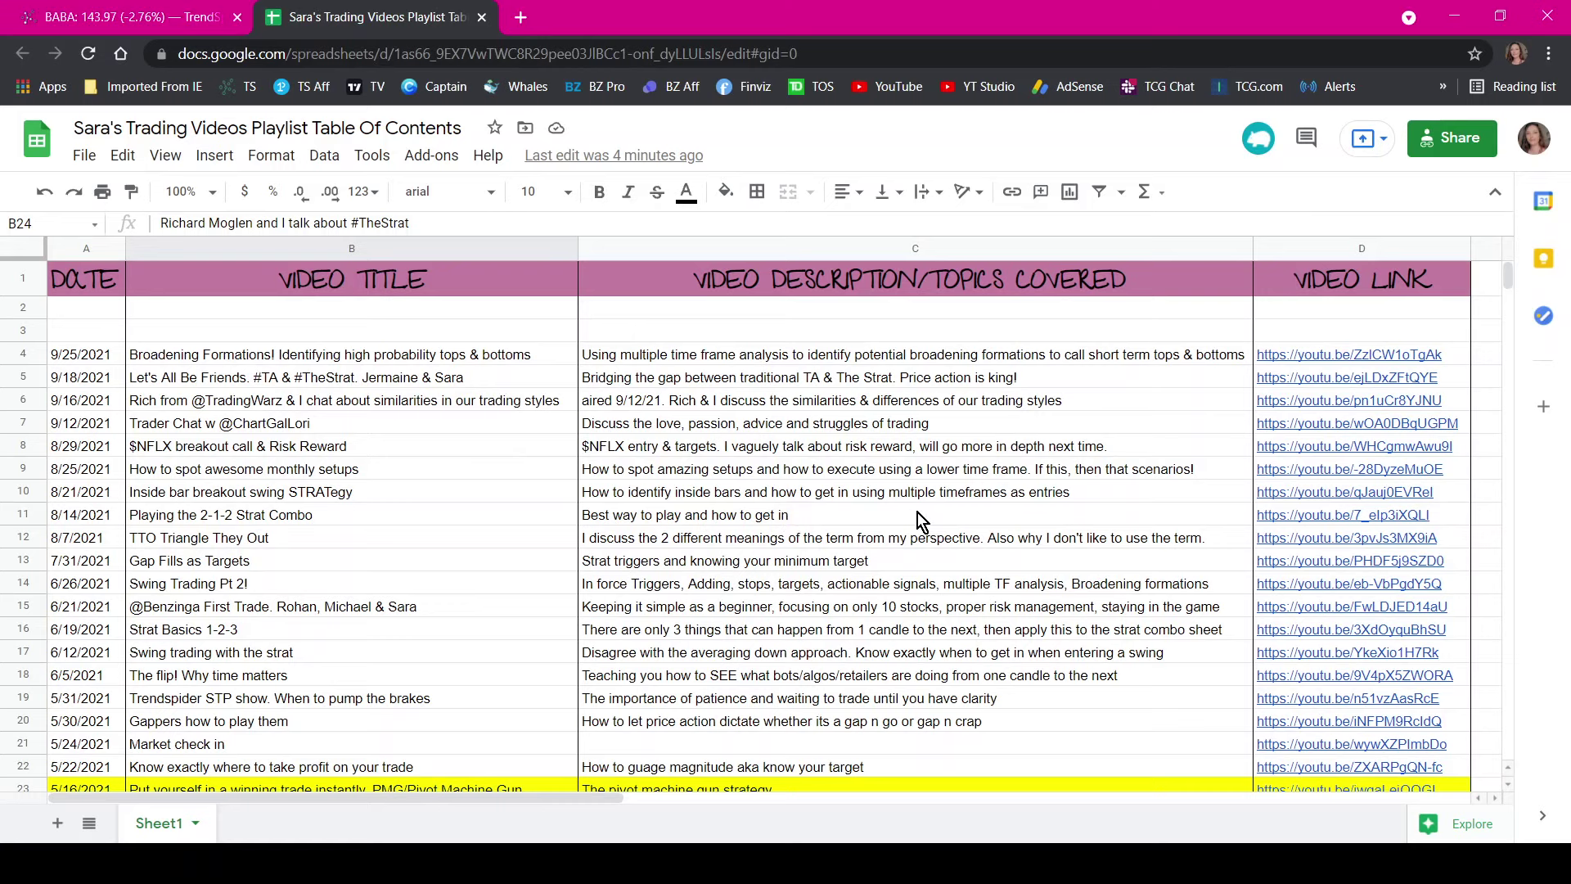
- Find the 5/16/2021 playlist entry and its PMG/Pivot Machine Gun video title
{"action": "scroll", "coordinate": [916, 520], "scroll_direction": "down", "scroll_amount": 1}
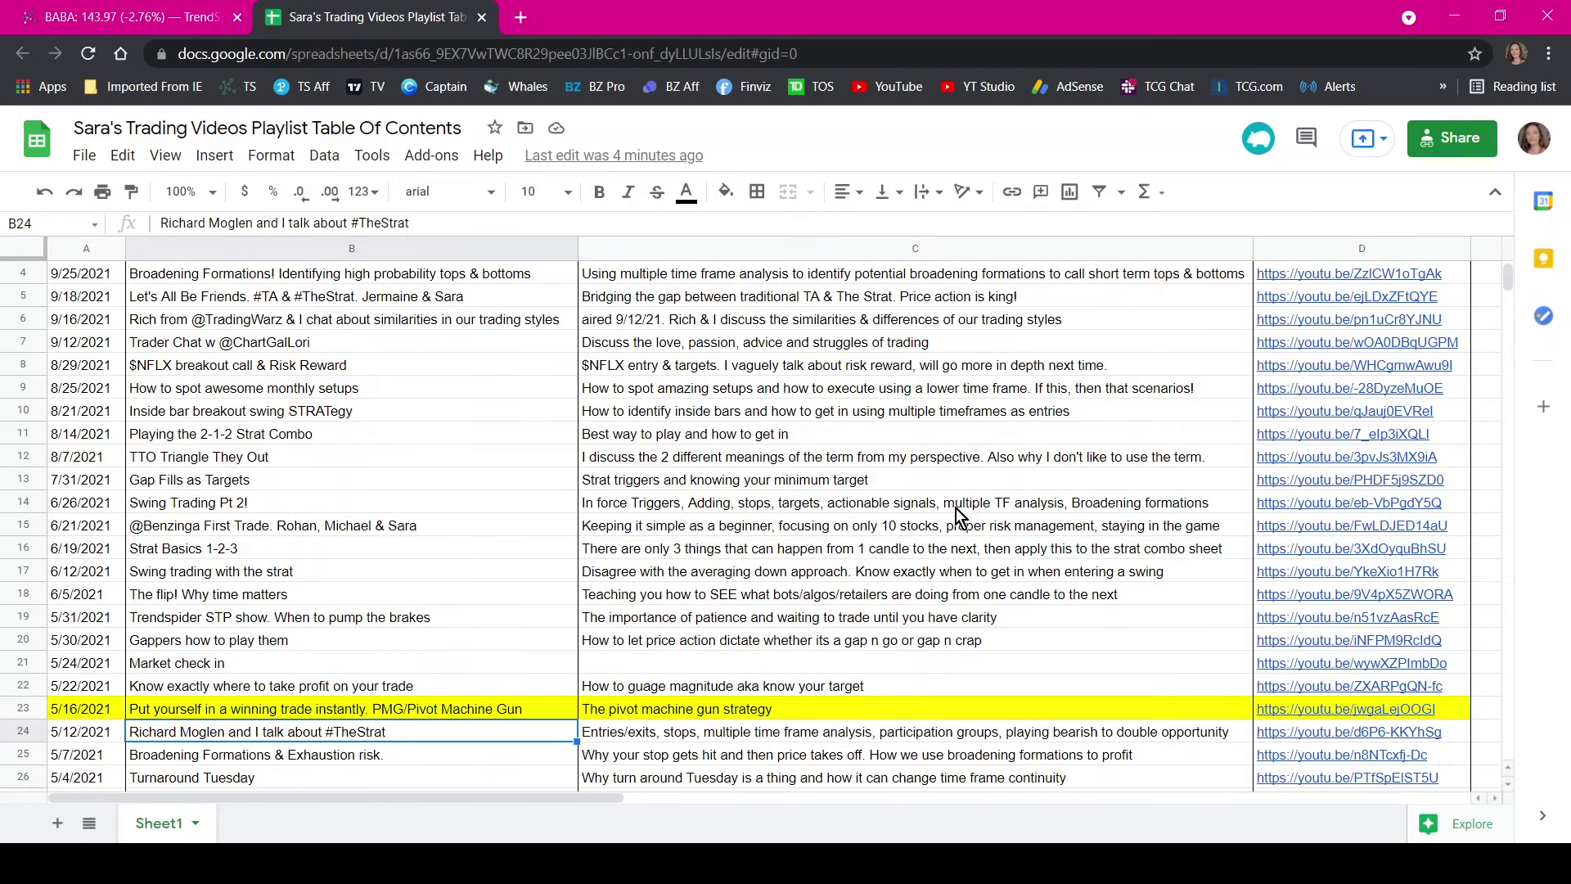
{"action": "scroll", "coordinate": [976, 531], "scroll_direction": "up", "scroll_amount": 1}
{"action": "scroll", "coordinate": [975, 530], "scroll_direction": "down", "scroll_amount": 4}
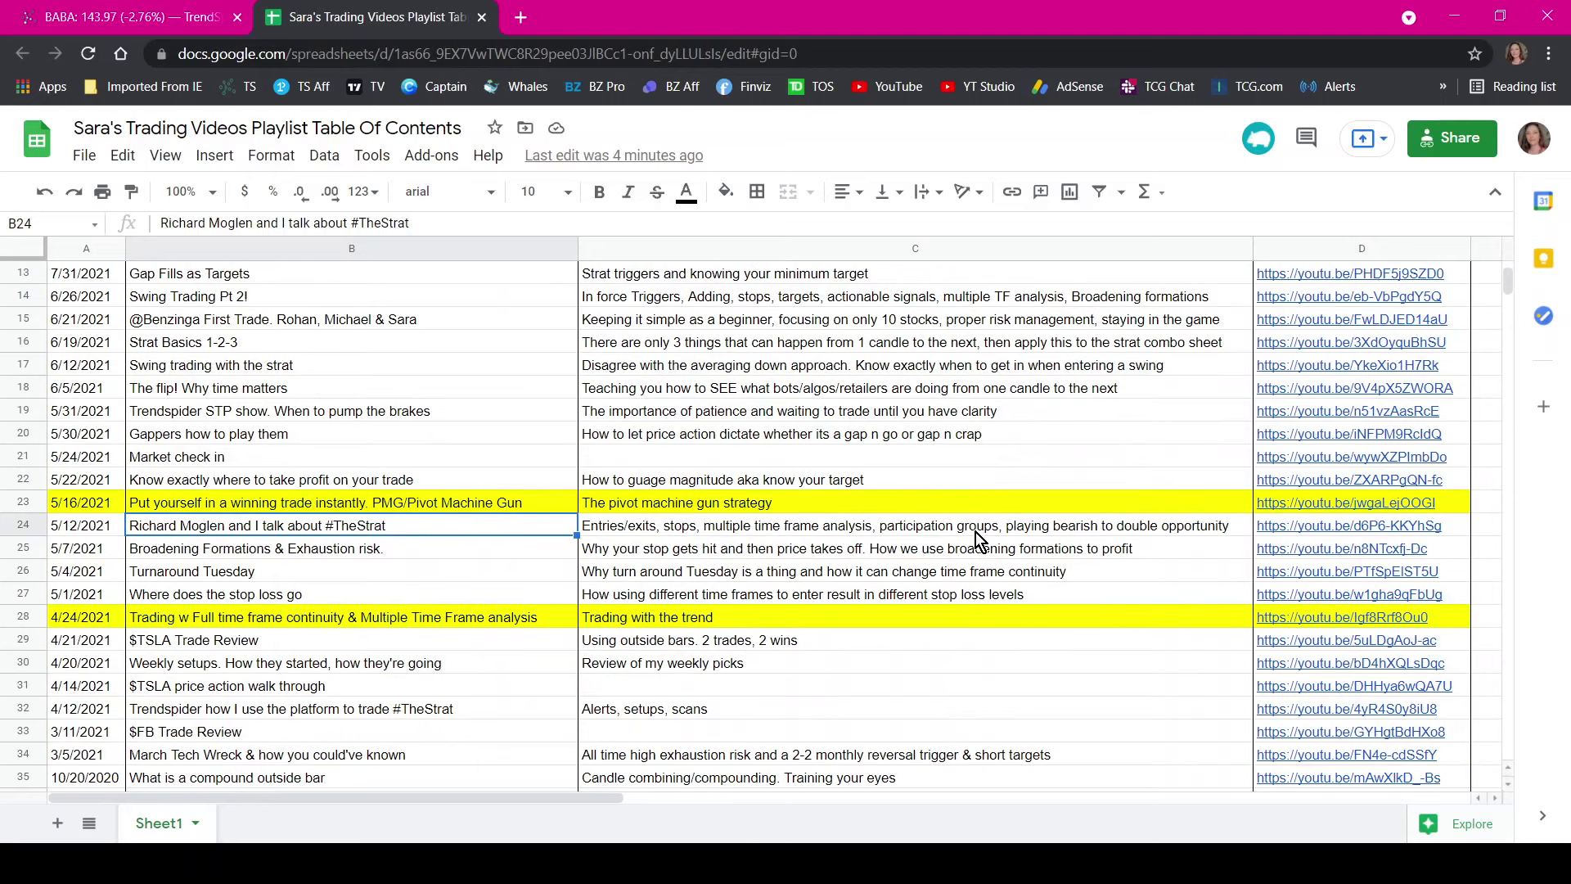
{"action": "left_click", "coordinate": [105, 505]}
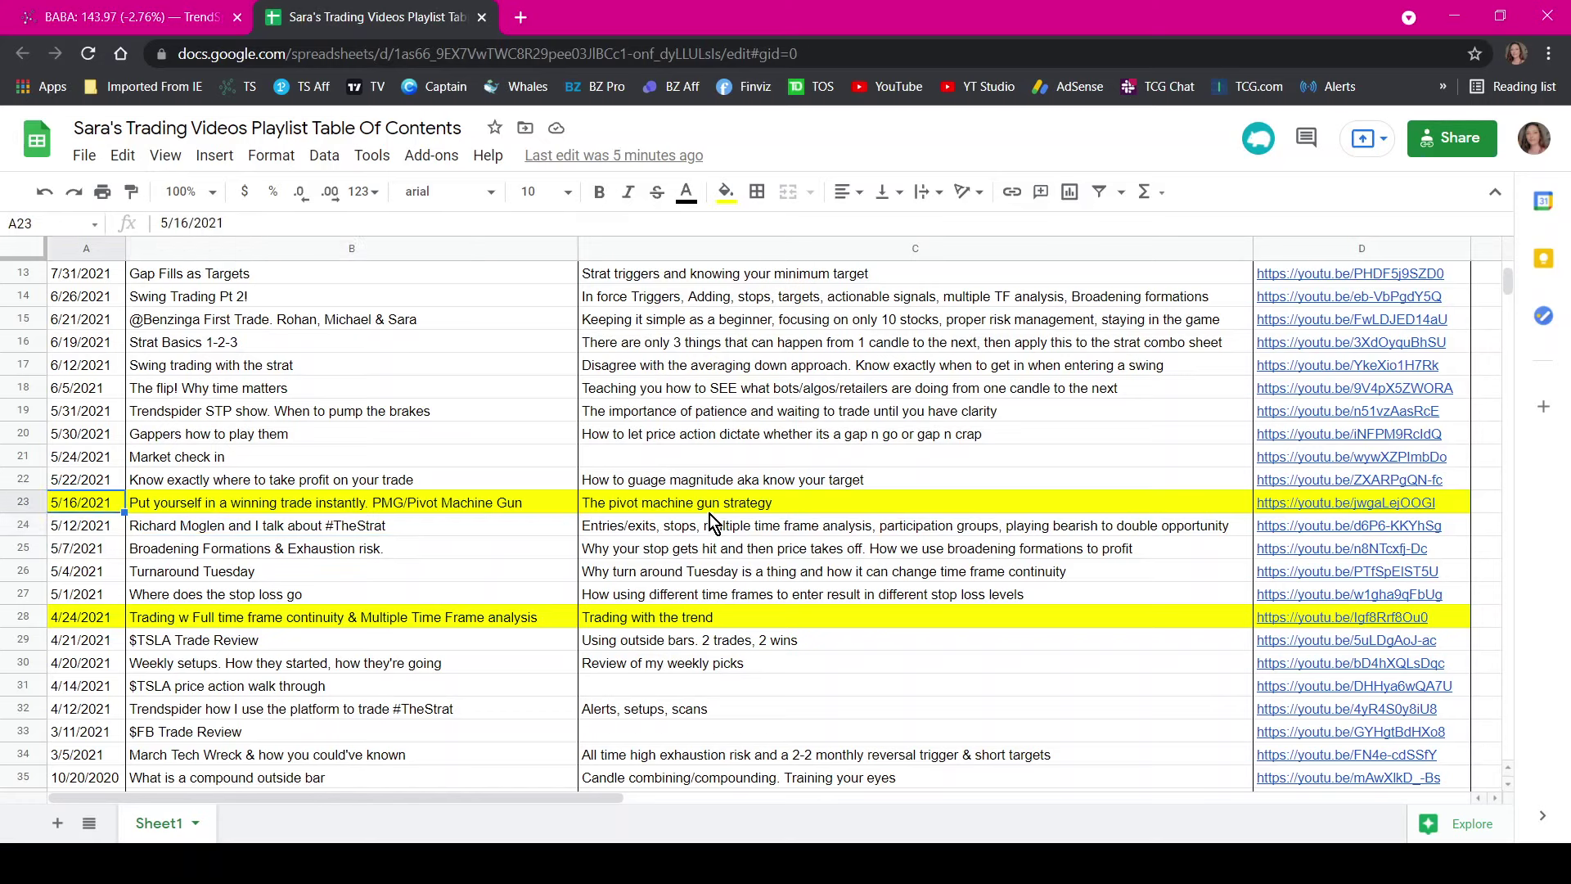
{"action": "left_click", "coordinate": [431, 503]}
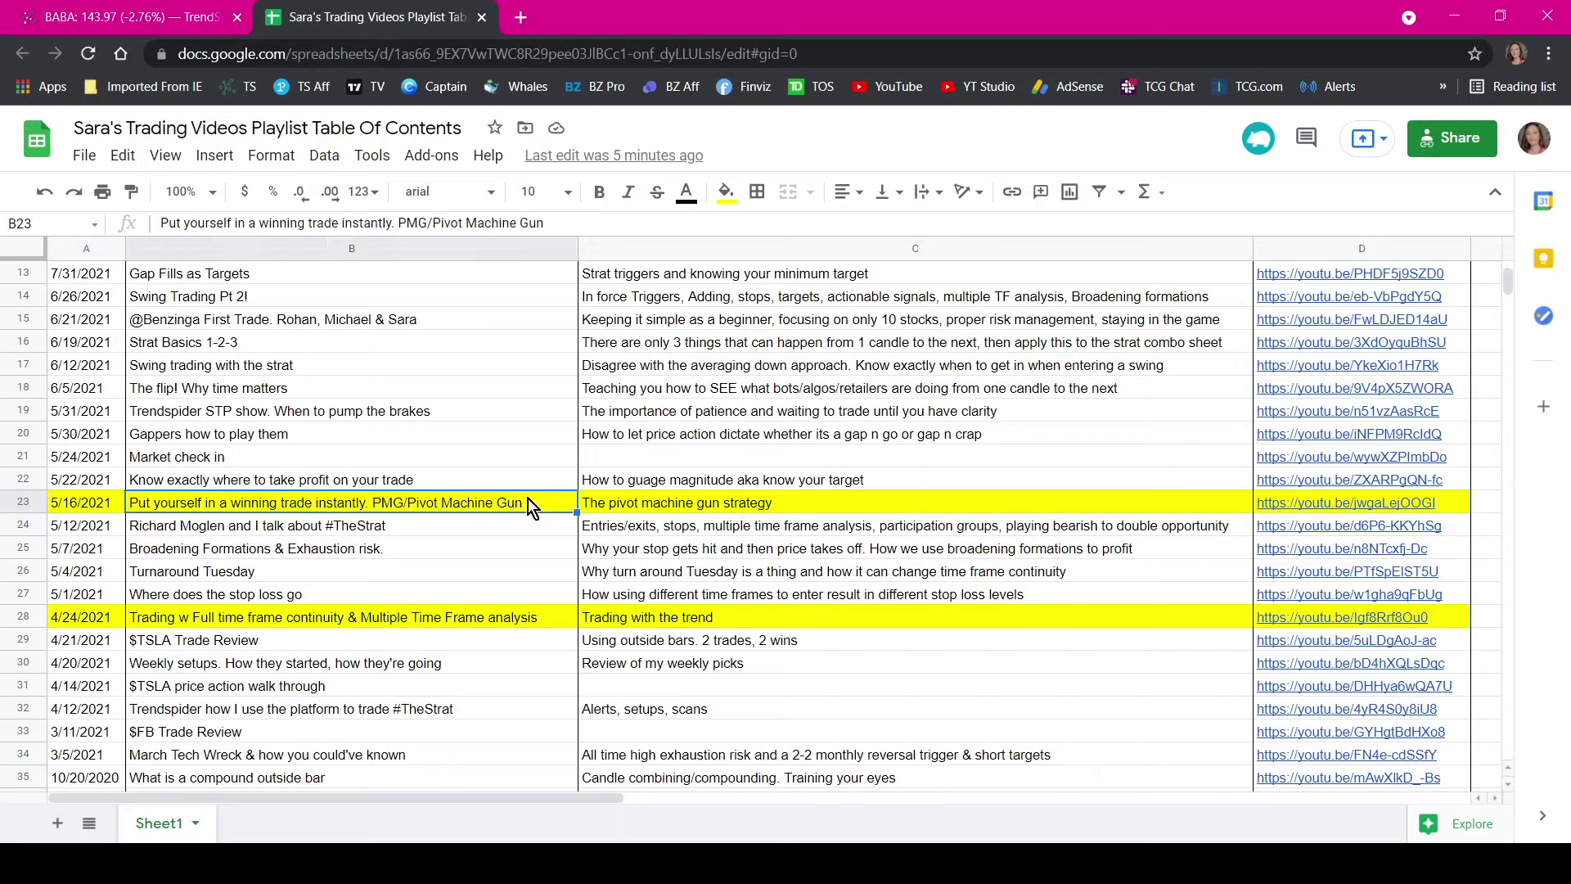
- Check the Multiple Time Frame analysis and Trading with the trend rows, then return to BABA
{"action": "left_click", "coordinate": [346, 621]}
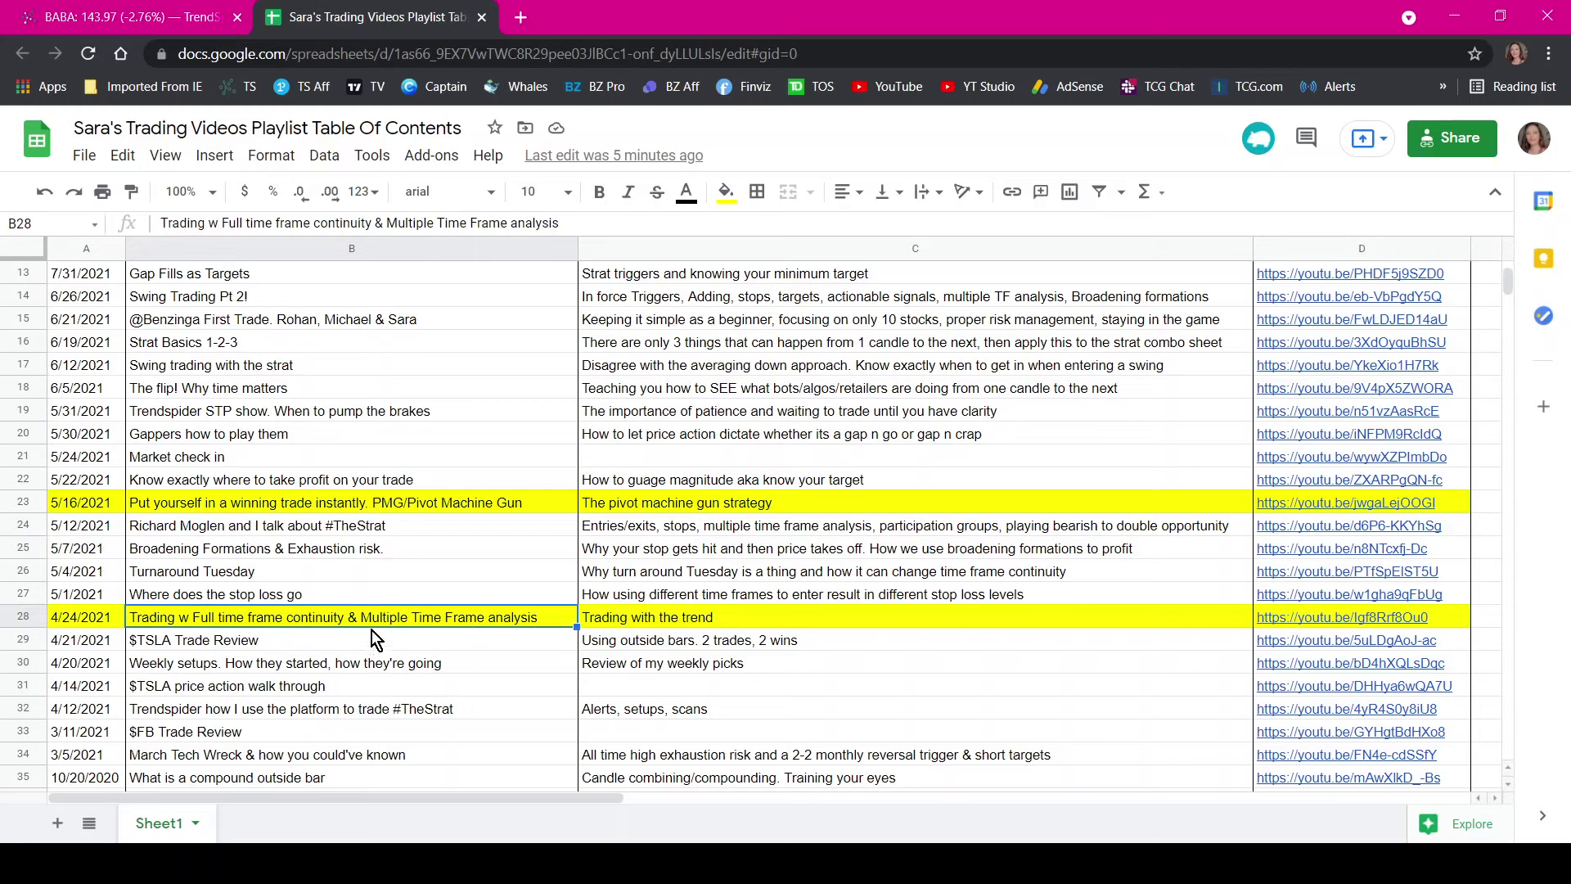
{"action": "left_click", "coordinate": [704, 625]}
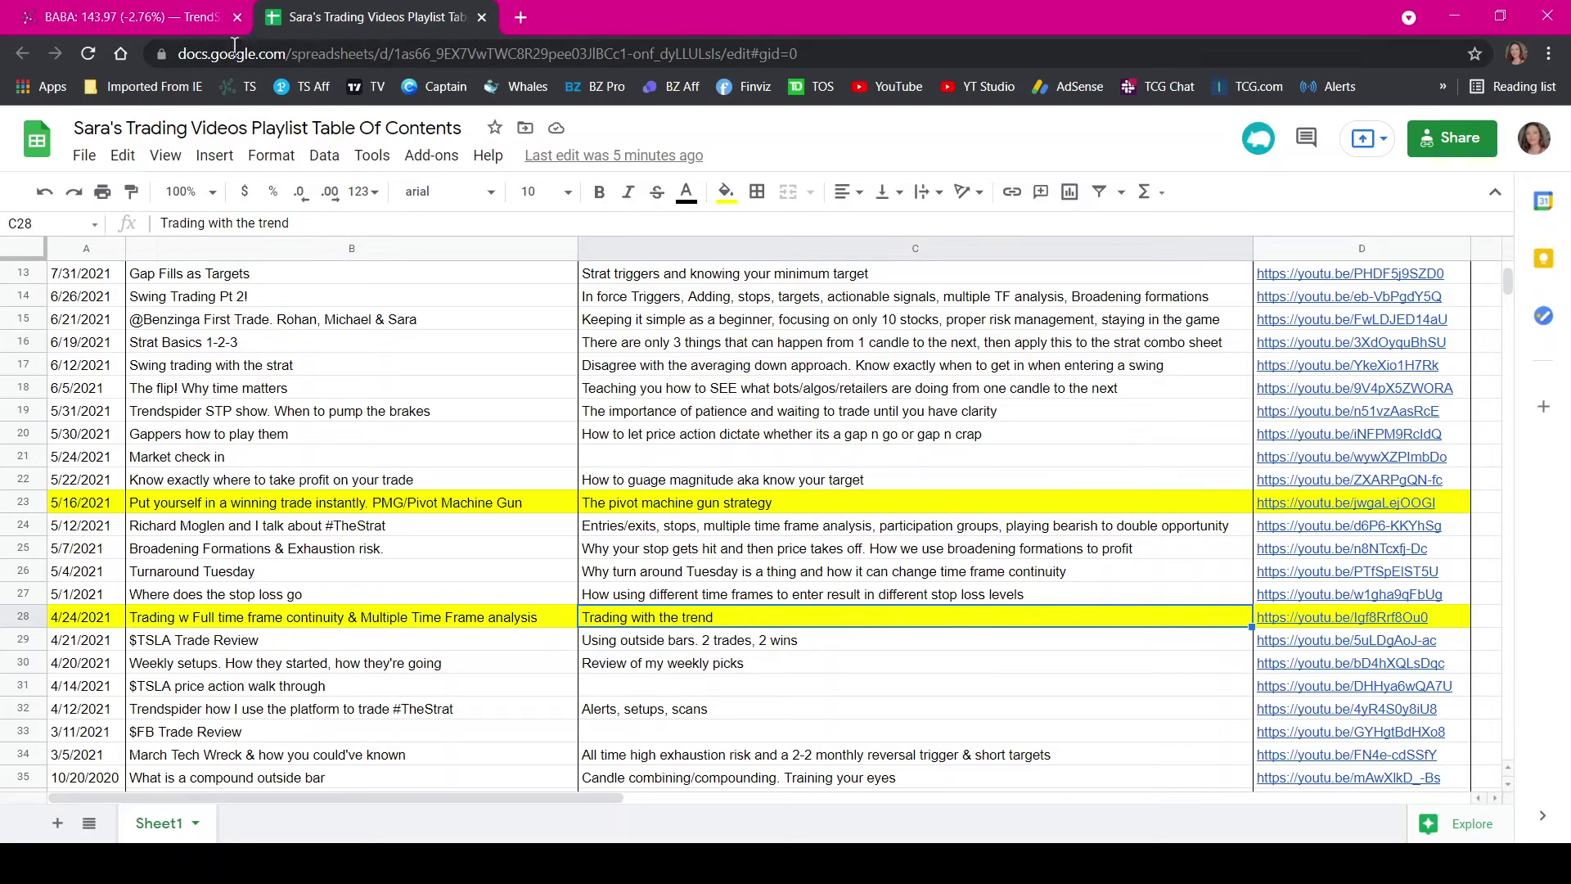
{"action": "left_click", "coordinate": [139, 18]}
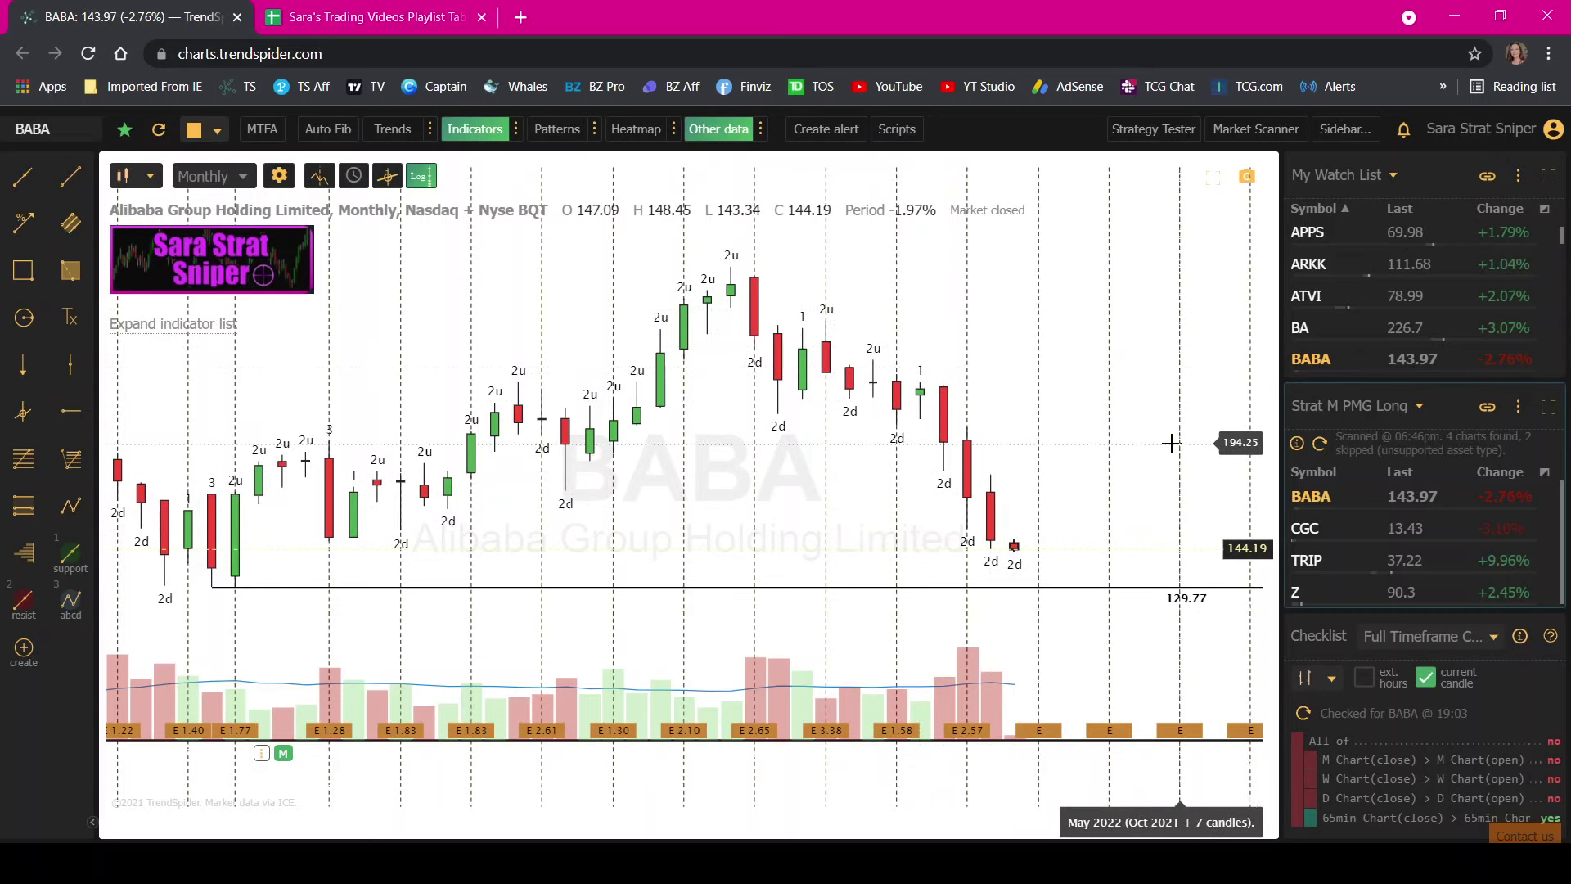
- Zoom out on the BABA chart and open CGC from the Strat M PMG Long list
{"action": "scroll", "coordinate": [1158, 462], "scroll_direction": "down", "scroll_amount": 1}
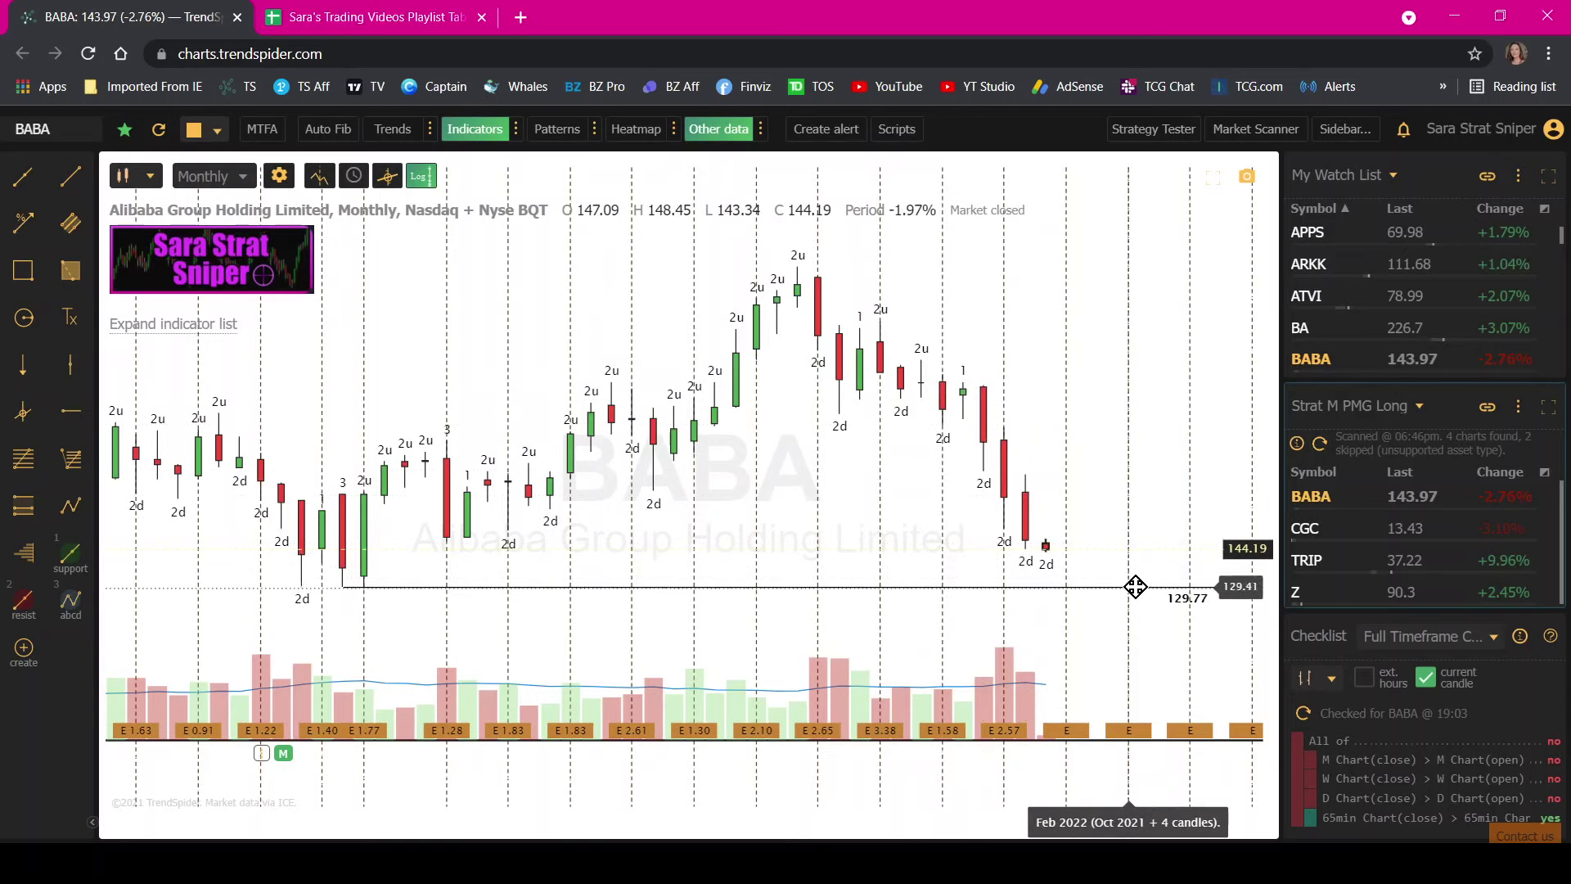
{"action": "left_click", "coordinate": [1340, 533]}
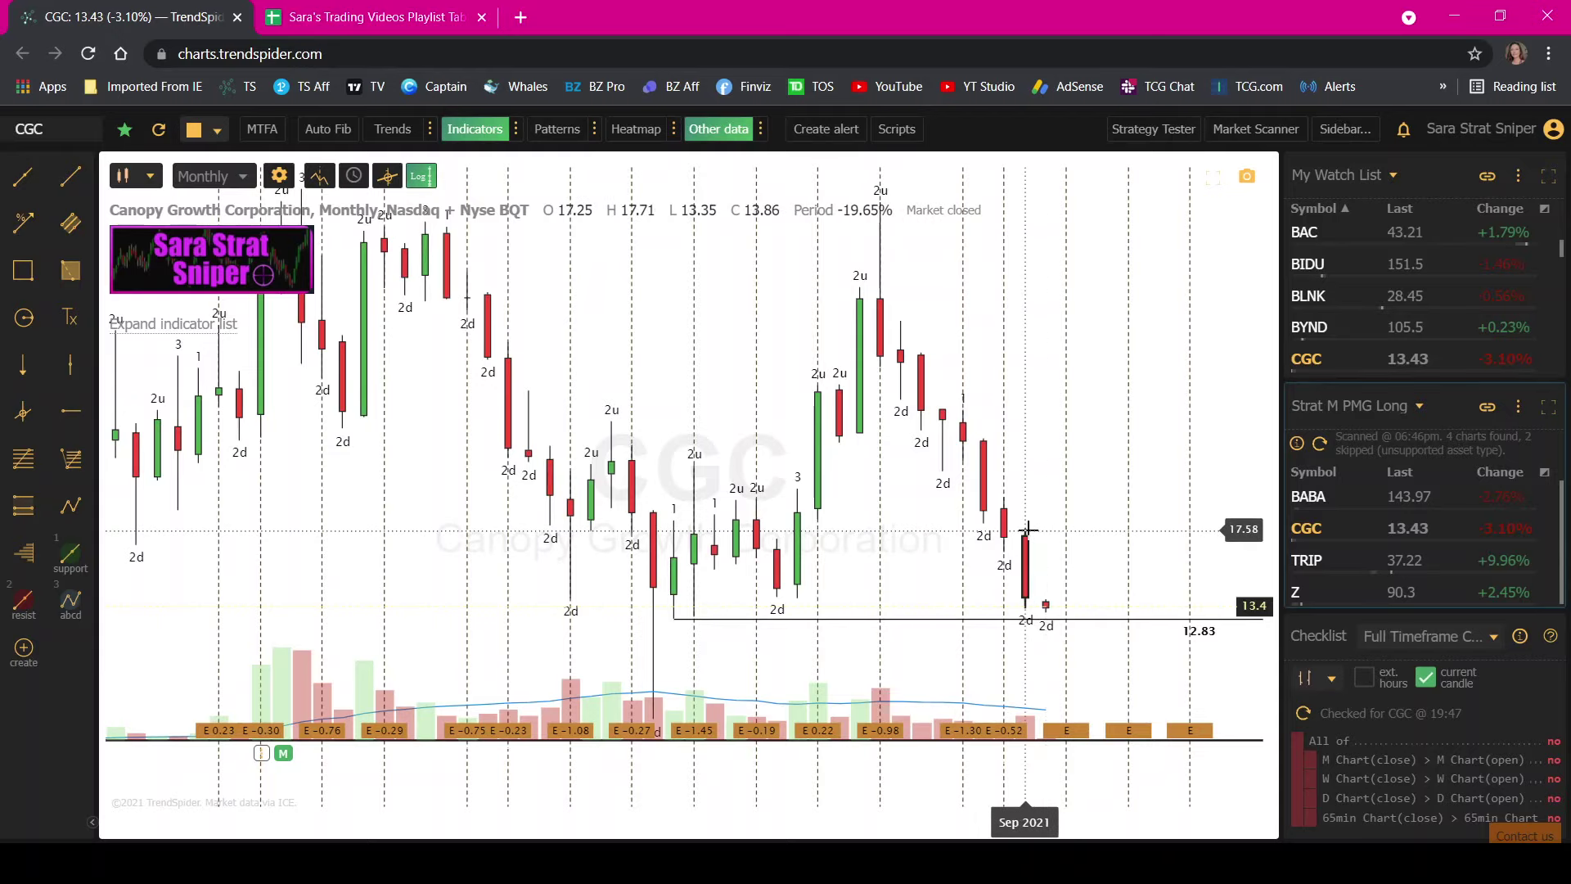
- Open TRIP from the Strat M PMG Long list and zoom into its latest monthly candles
{"action": "left_click", "coordinate": [1346, 561]}
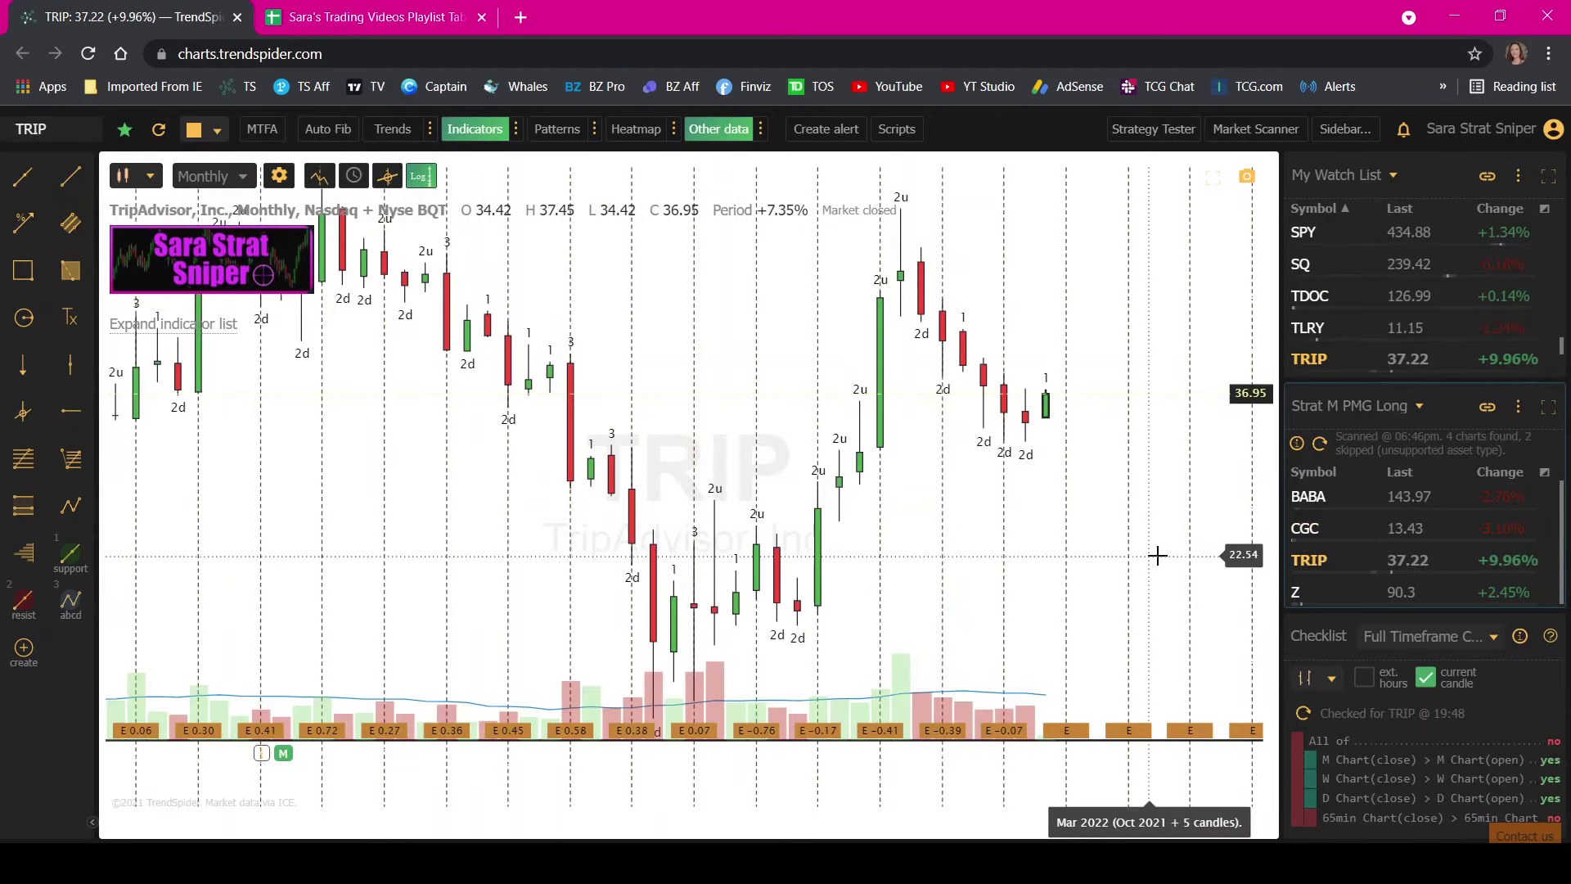
{"action": "scroll", "coordinate": [1157, 559], "scroll_direction": "up", "scroll_amount": 3}
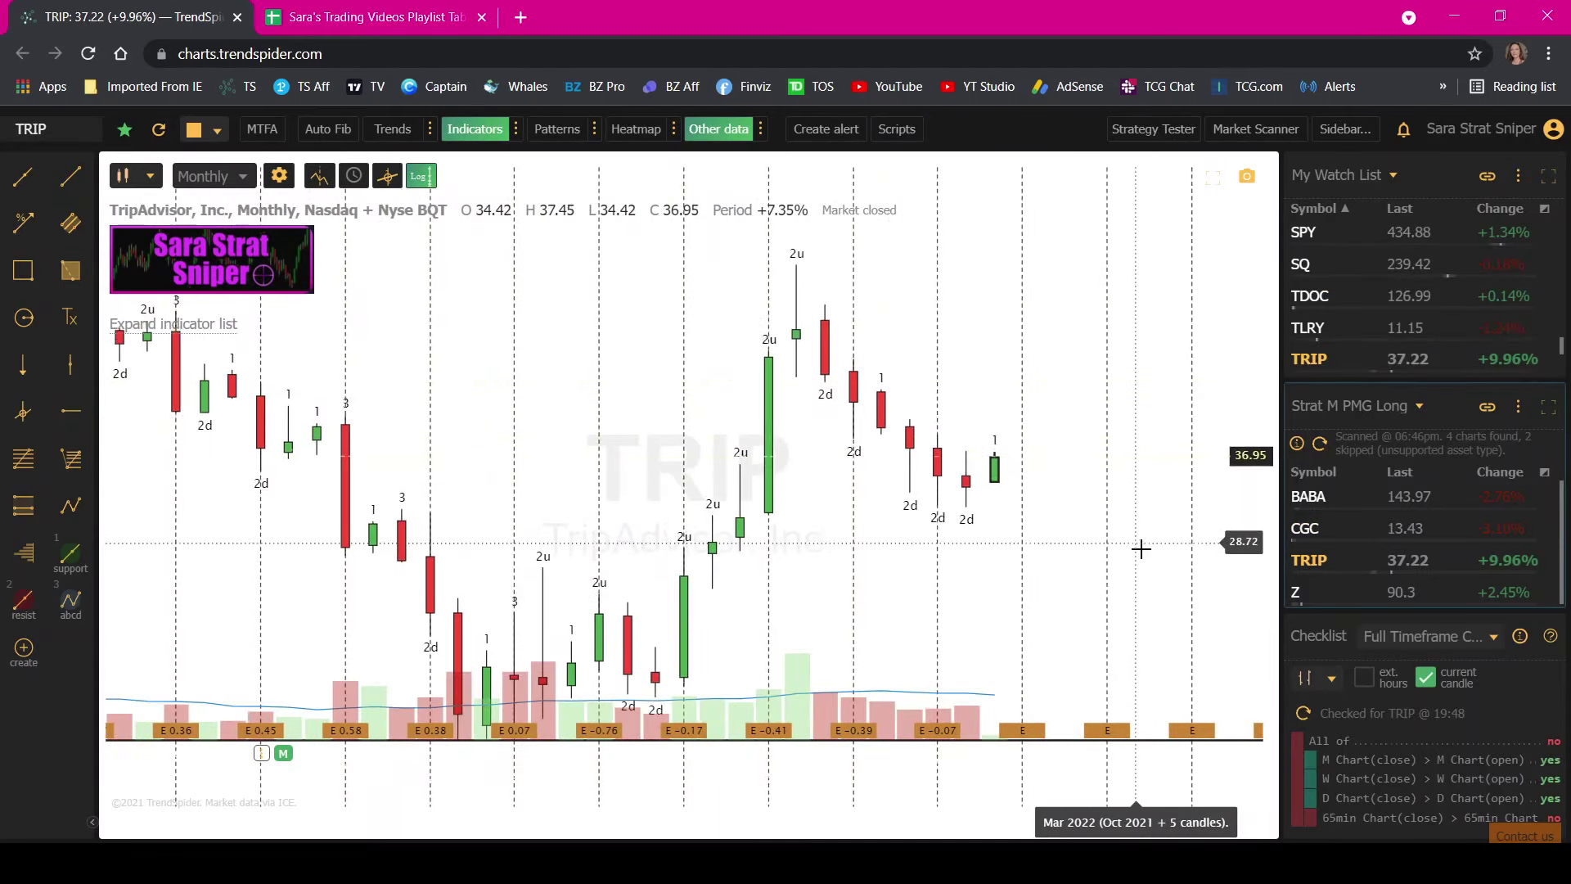
{"action": "scroll", "coordinate": [1162, 563], "scroll_direction": "up", "scroll_amount": 1}
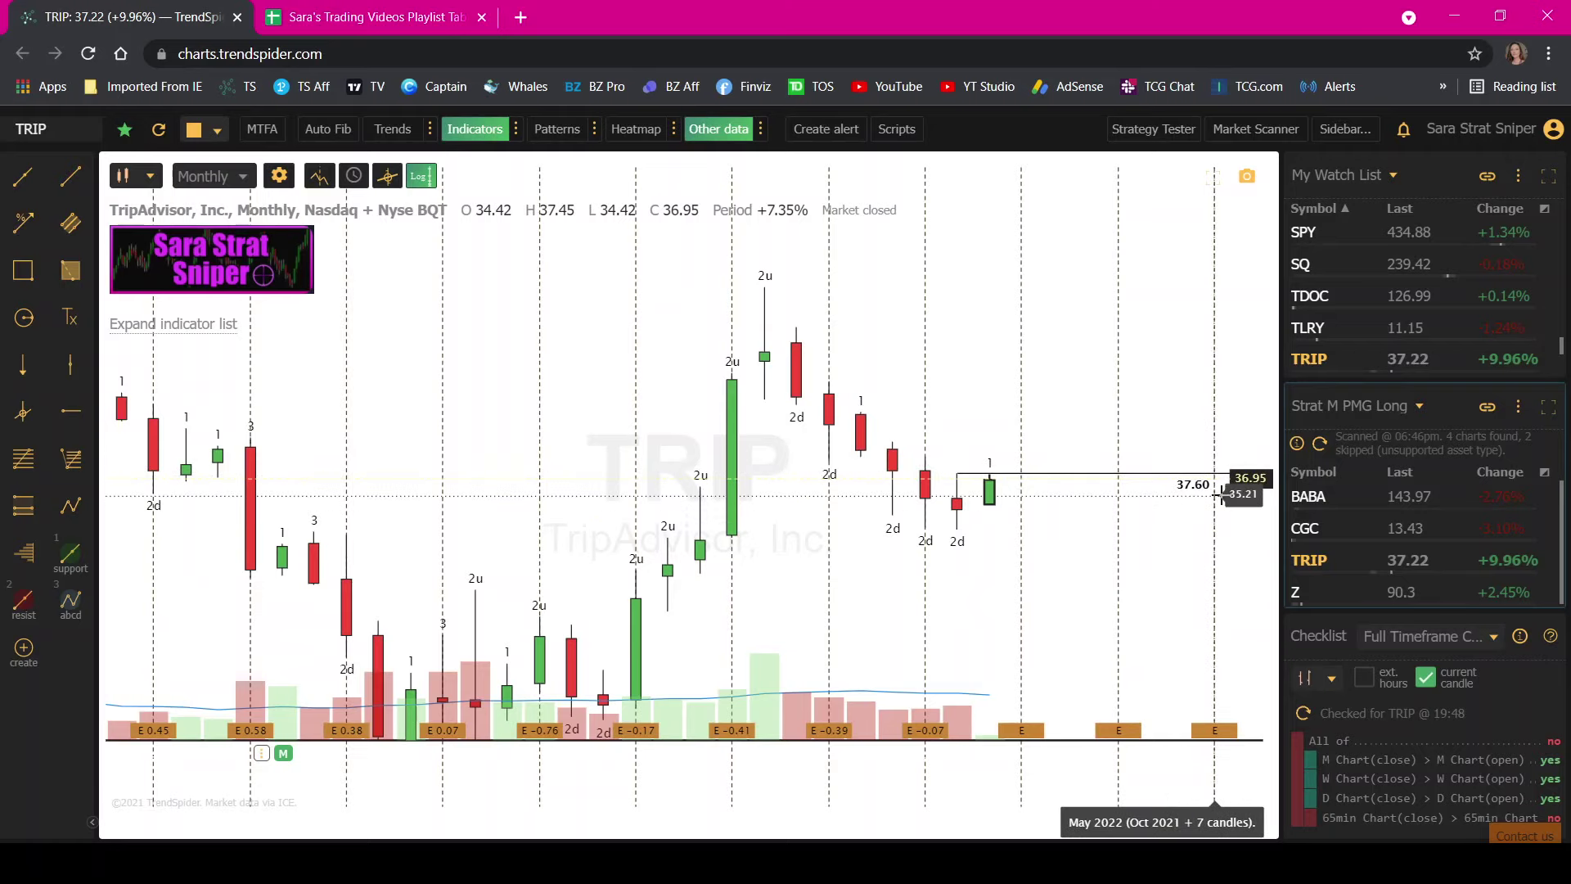
{"action": "left_click", "coordinate": [222, 180]}
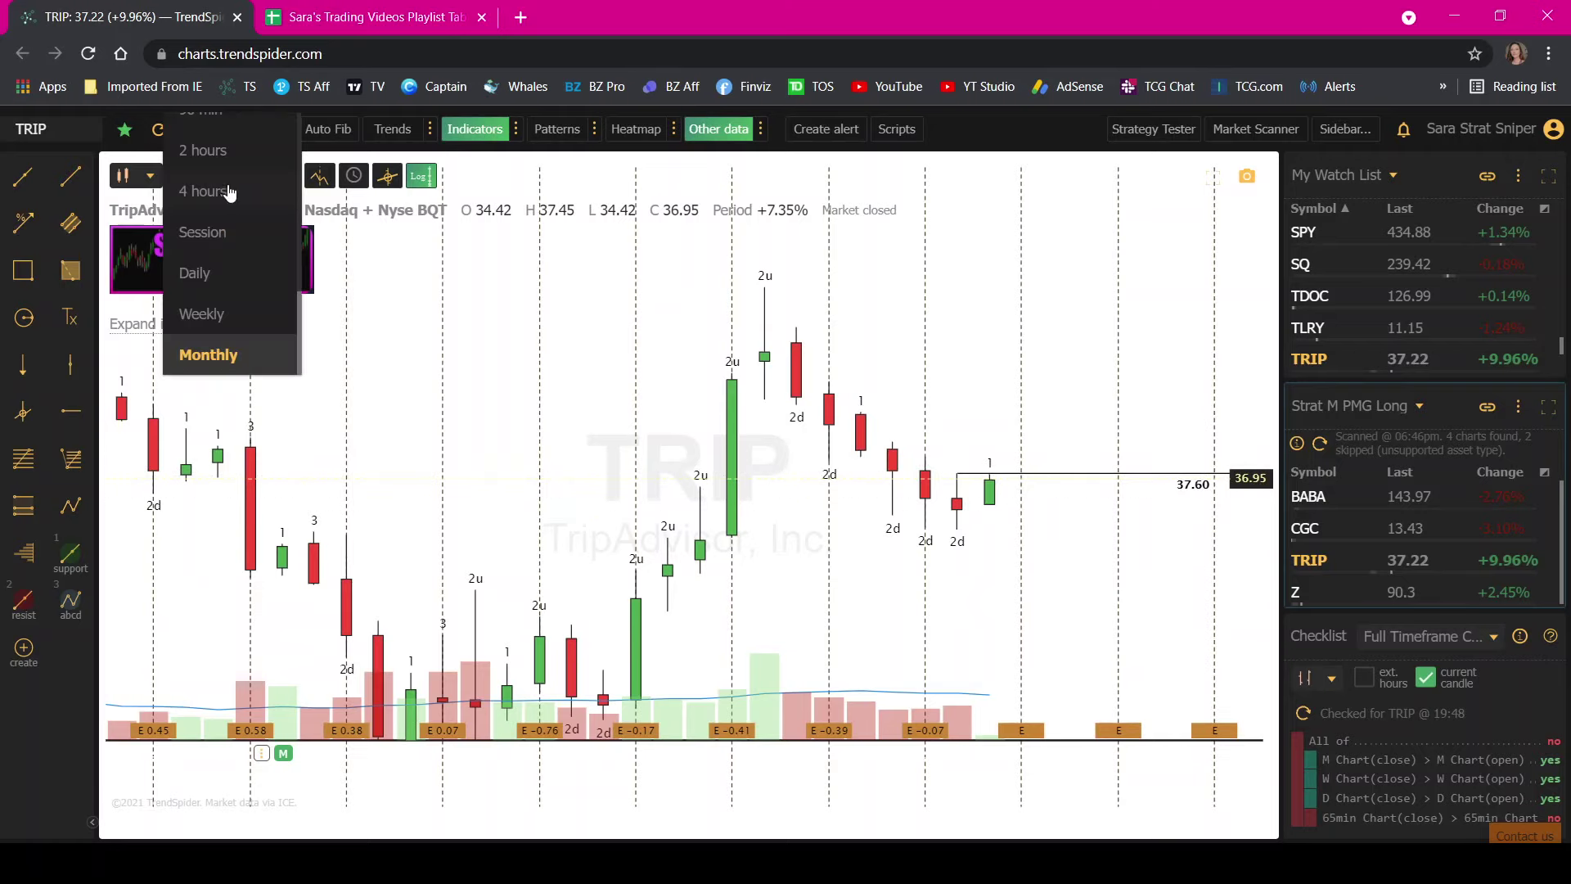
{"action": "left_click", "coordinate": [232, 317]}
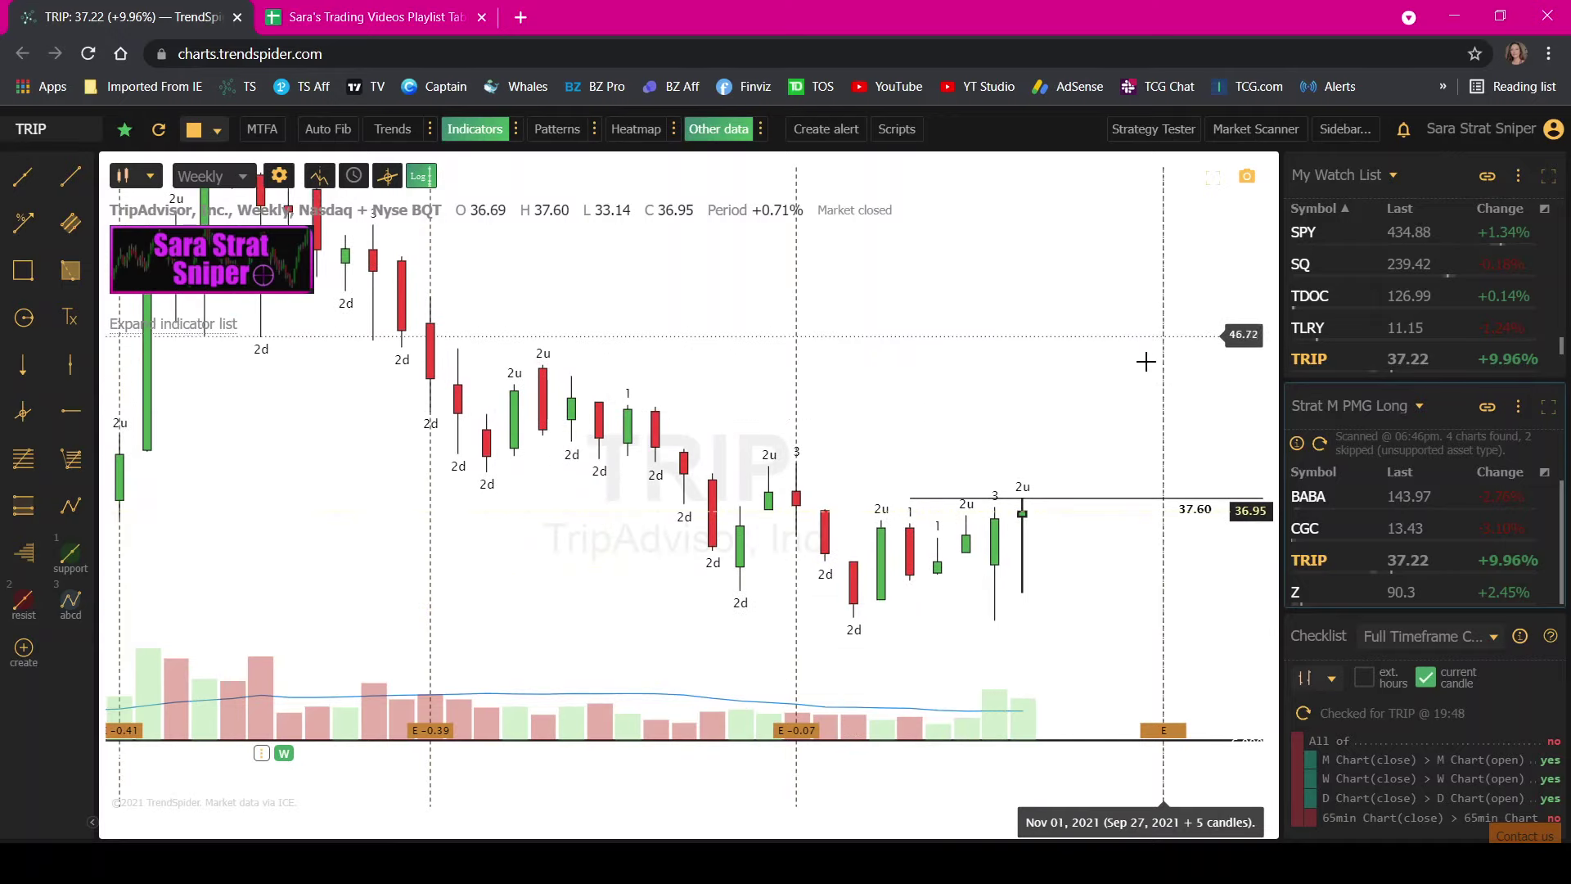
{"action": "scroll", "coordinate": [979, 519], "scroll_direction": "up", "scroll_amount": 1}
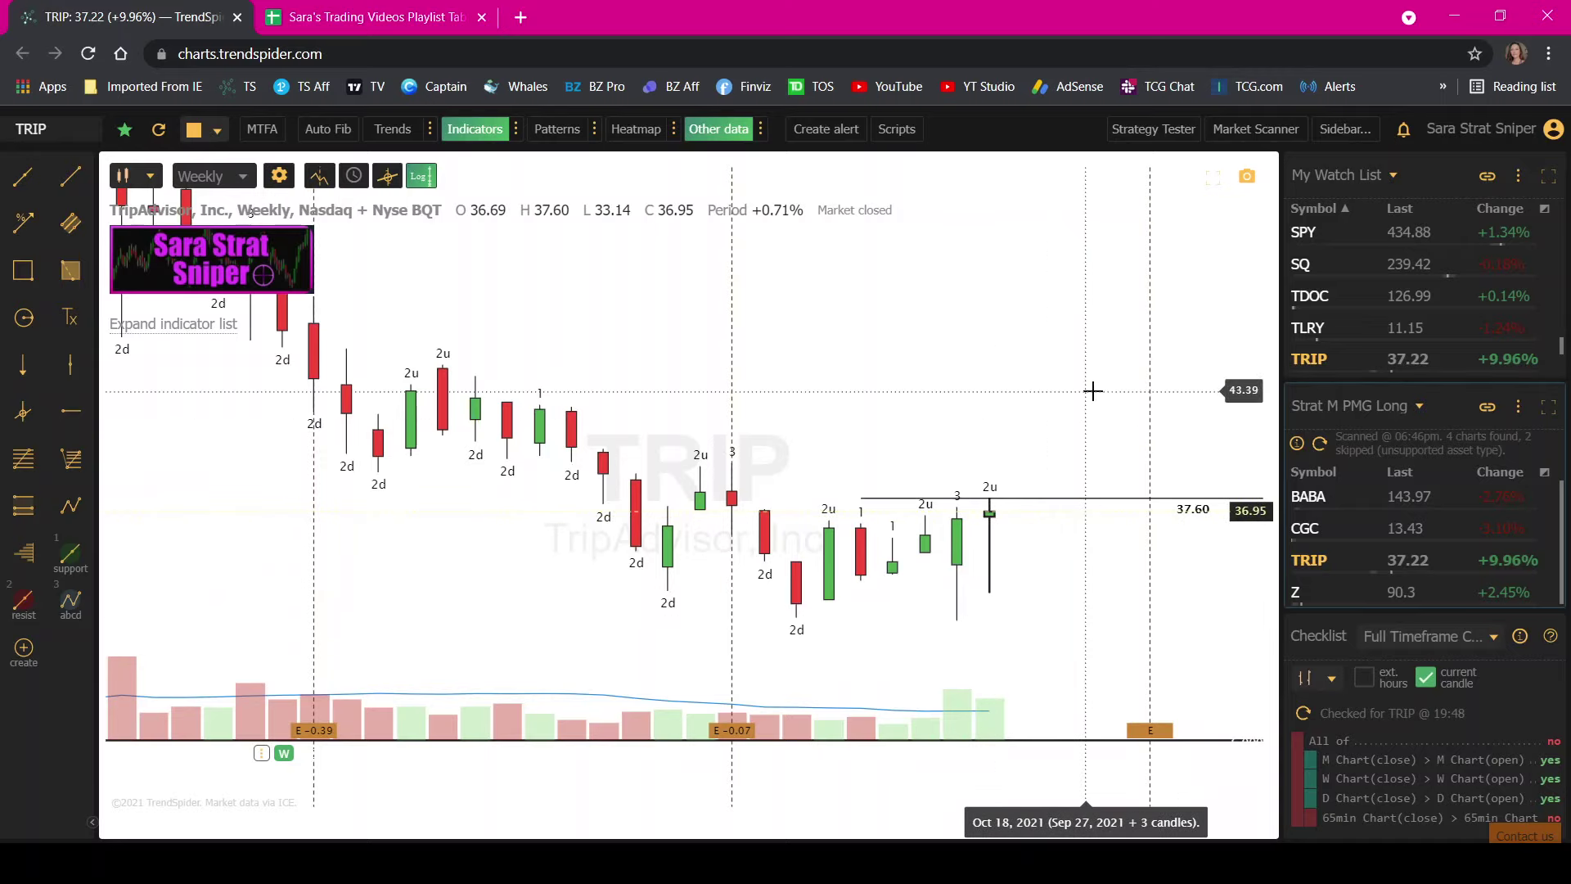
{"action": "key", "text": "m"}
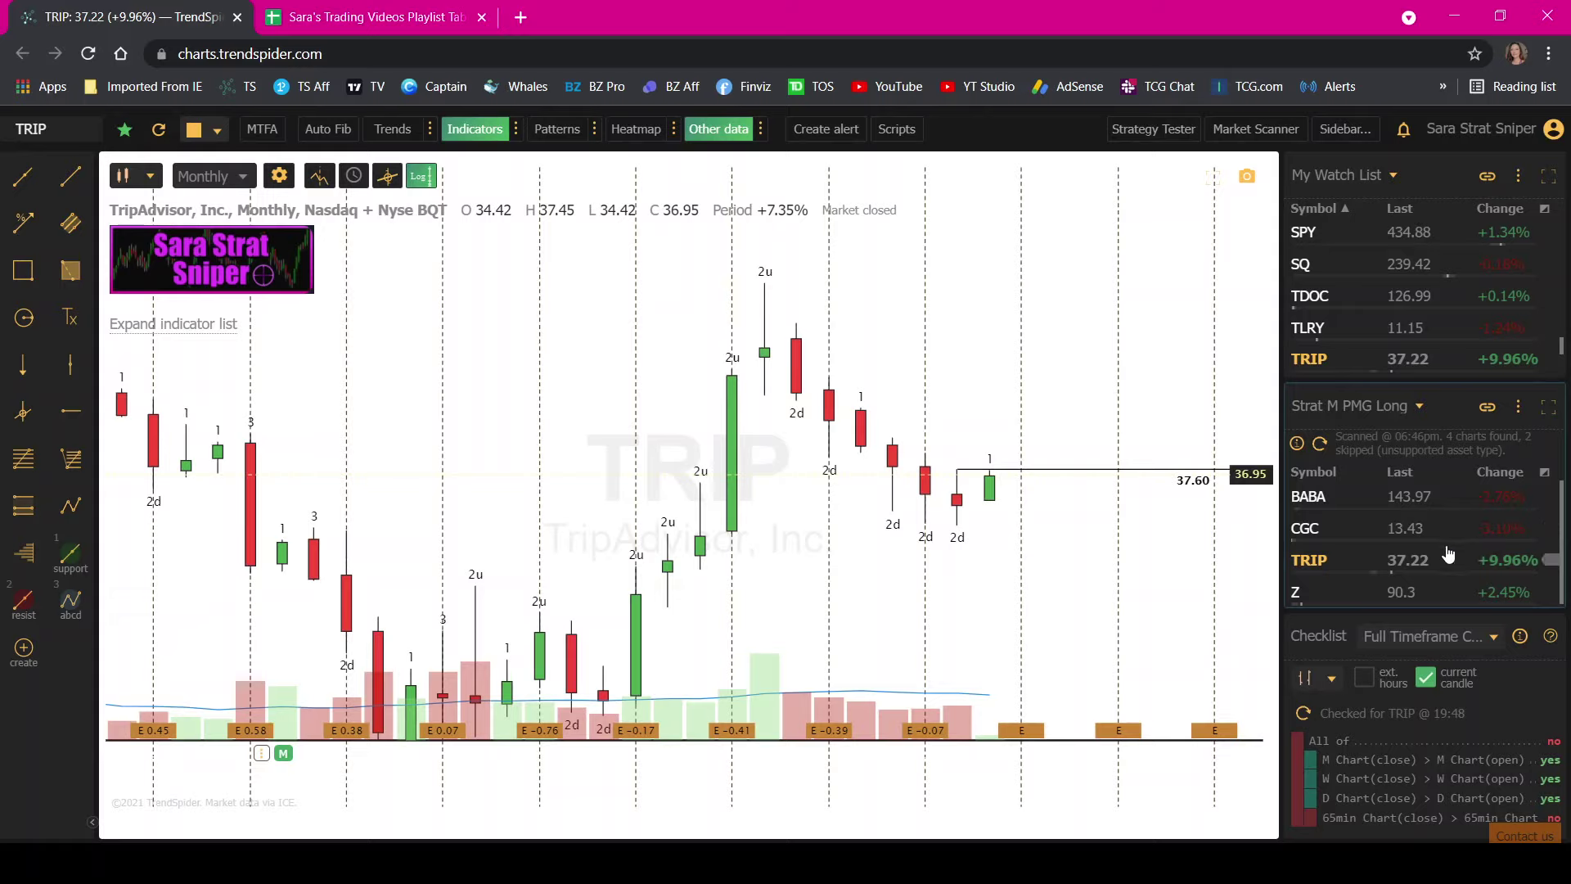
- Browse the second watch list's available lists, then close the chooser
{"action": "left_click", "coordinate": [1368, 406]}
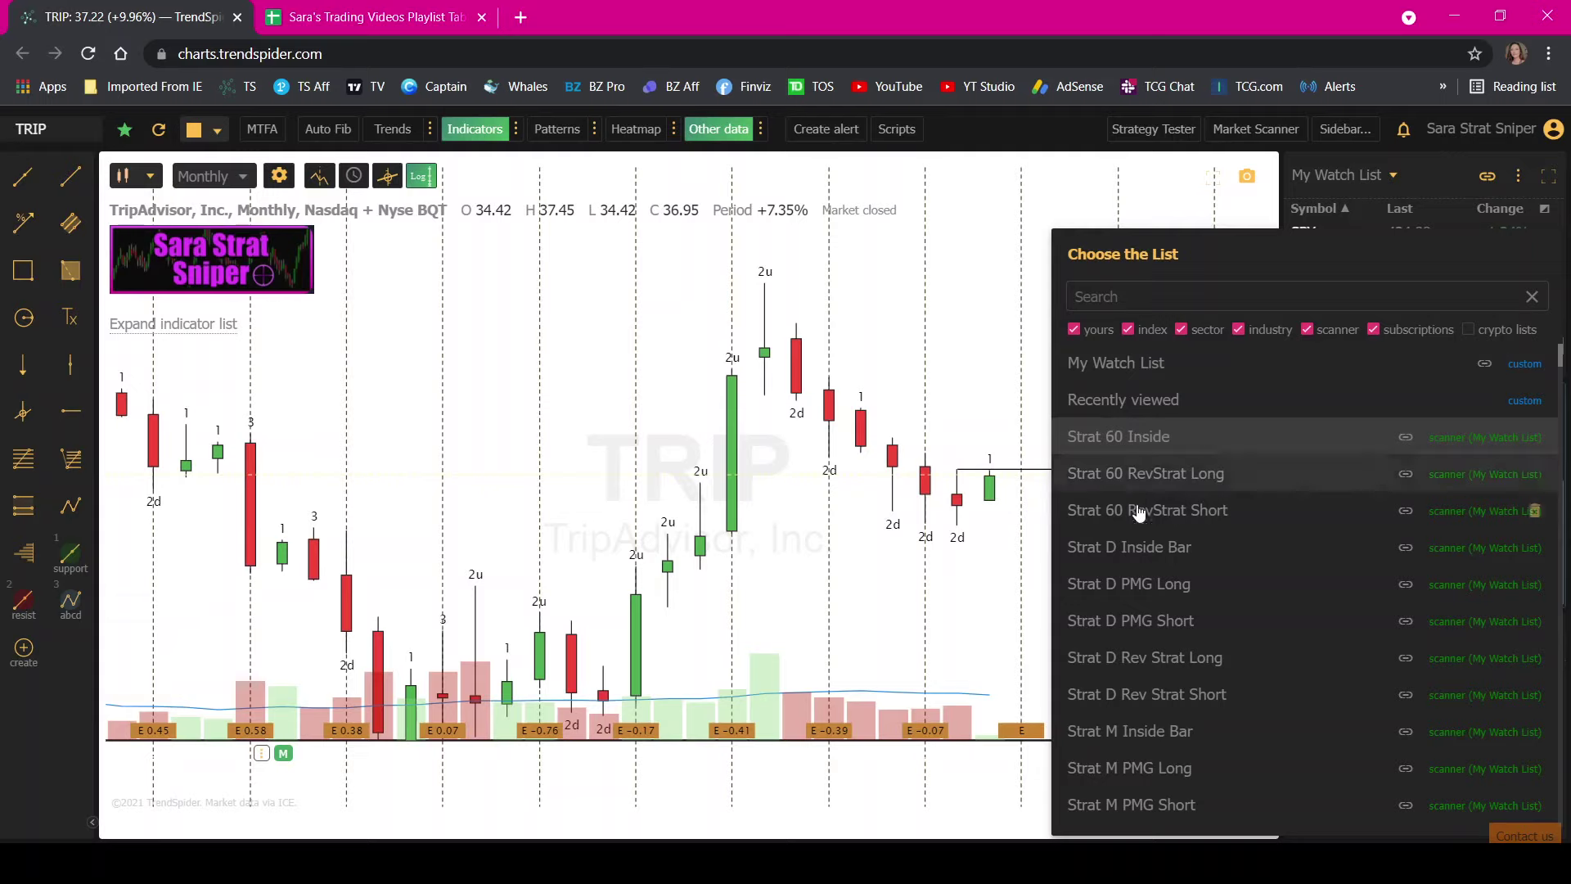
{"action": "scroll", "coordinate": [1137, 605], "scroll_direction": "down", "scroll_amount": 4}
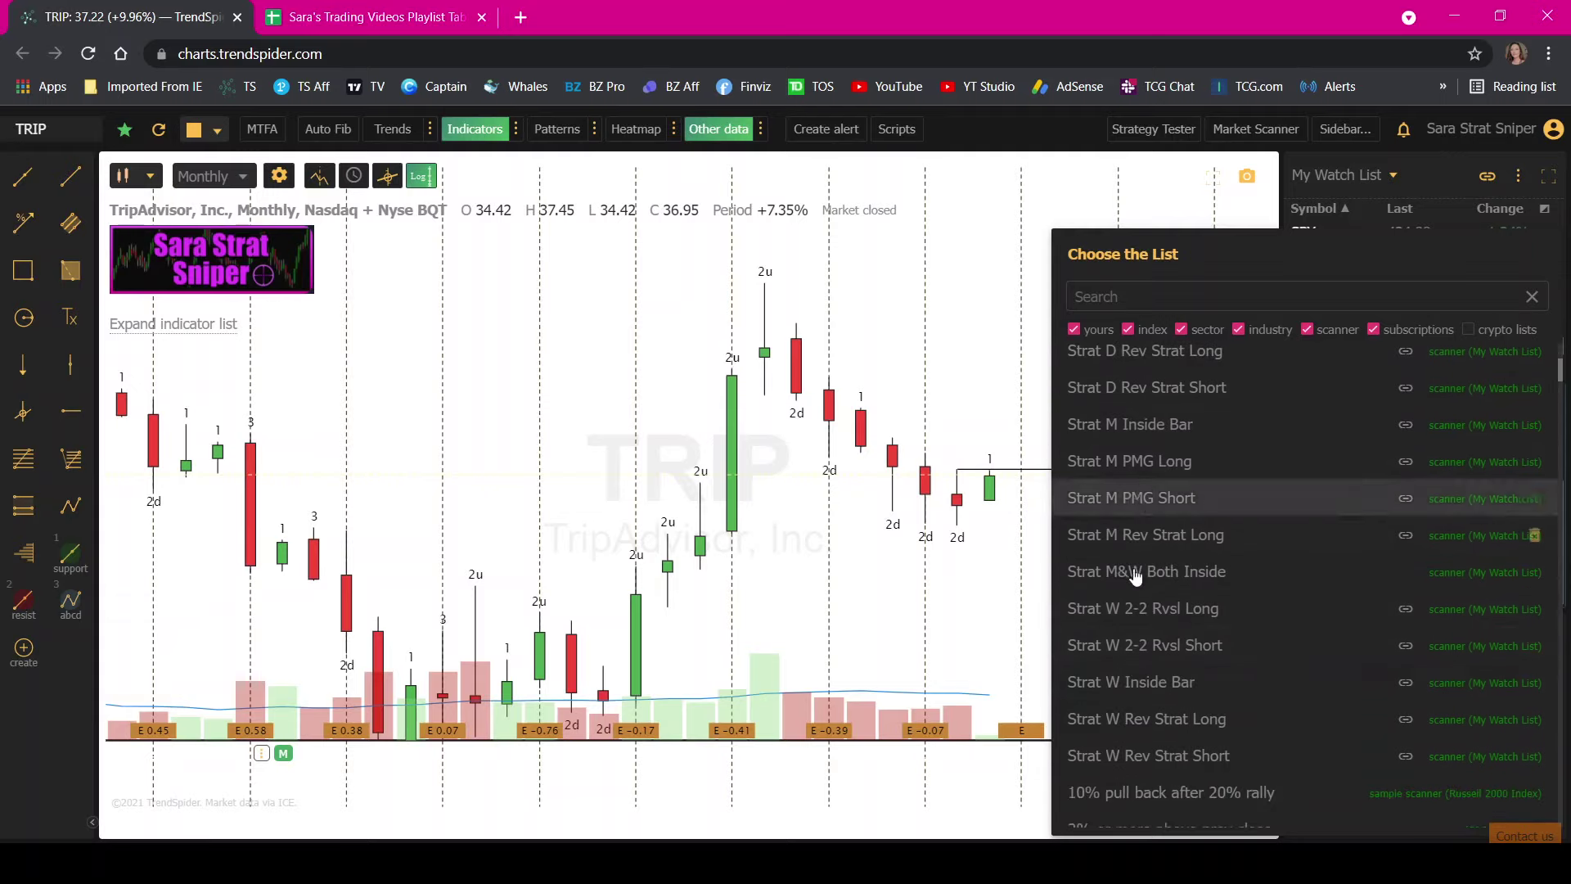
{"action": "scroll", "coordinate": [1178, 428], "scroll_direction": "up", "scroll_amount": 4}
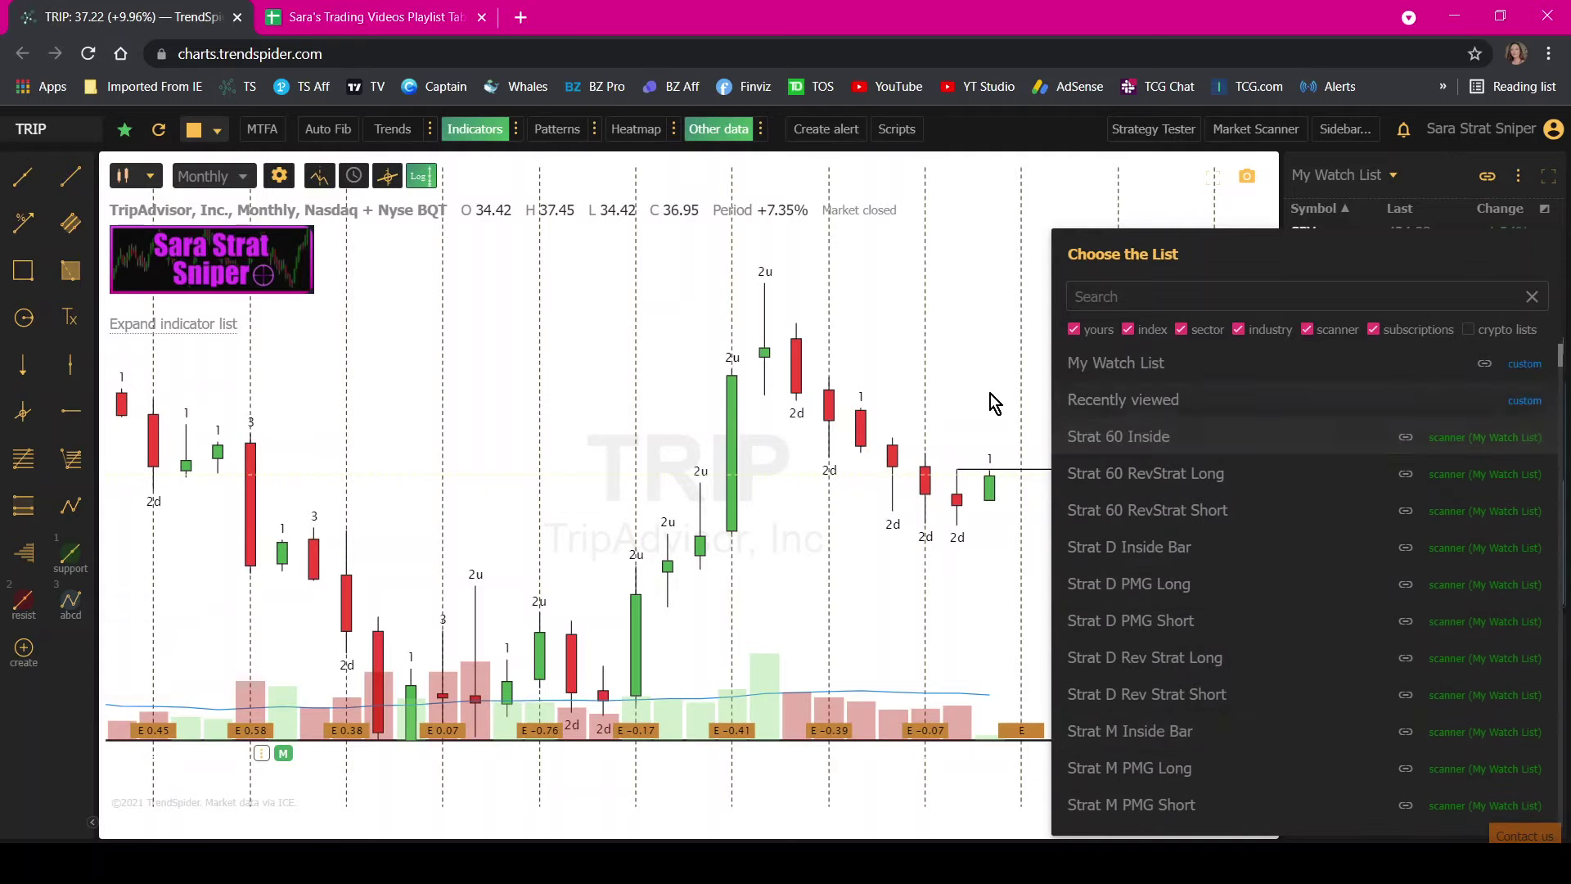
{"action": "left_click", "coordinate": [1296, 409]}
- Switch the second watch list to Strat M PMG Short and open DASH from it
{"action": "left_click", "coordinate": [1355, 409]}
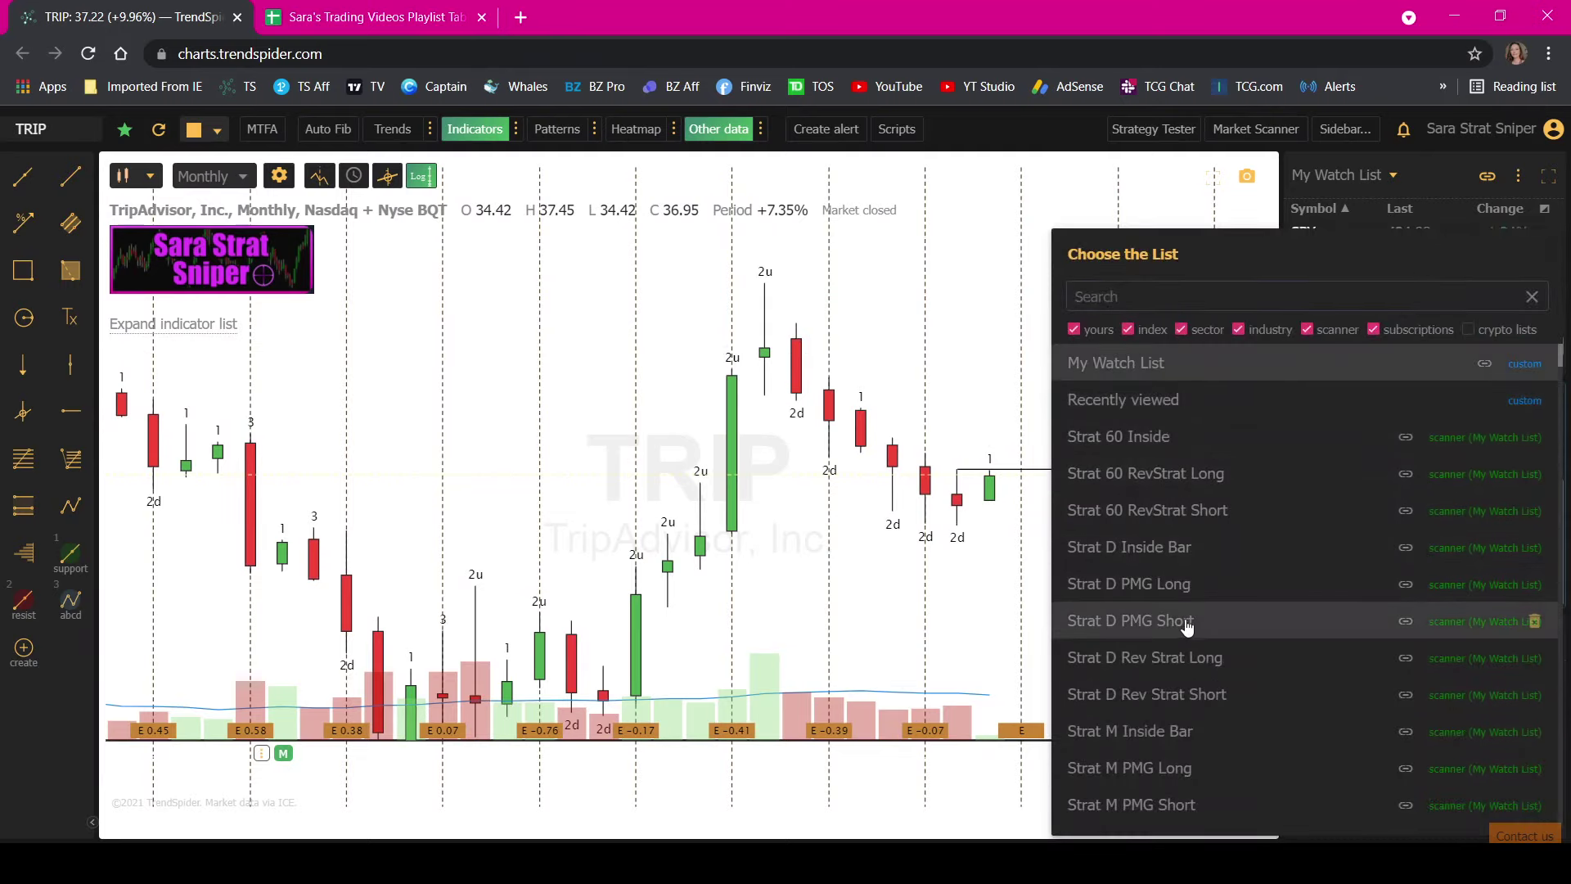
{"action": "scroll", "coordinate": [1179, 725], "scroll_direction": "down", "scroll_amount": 1}
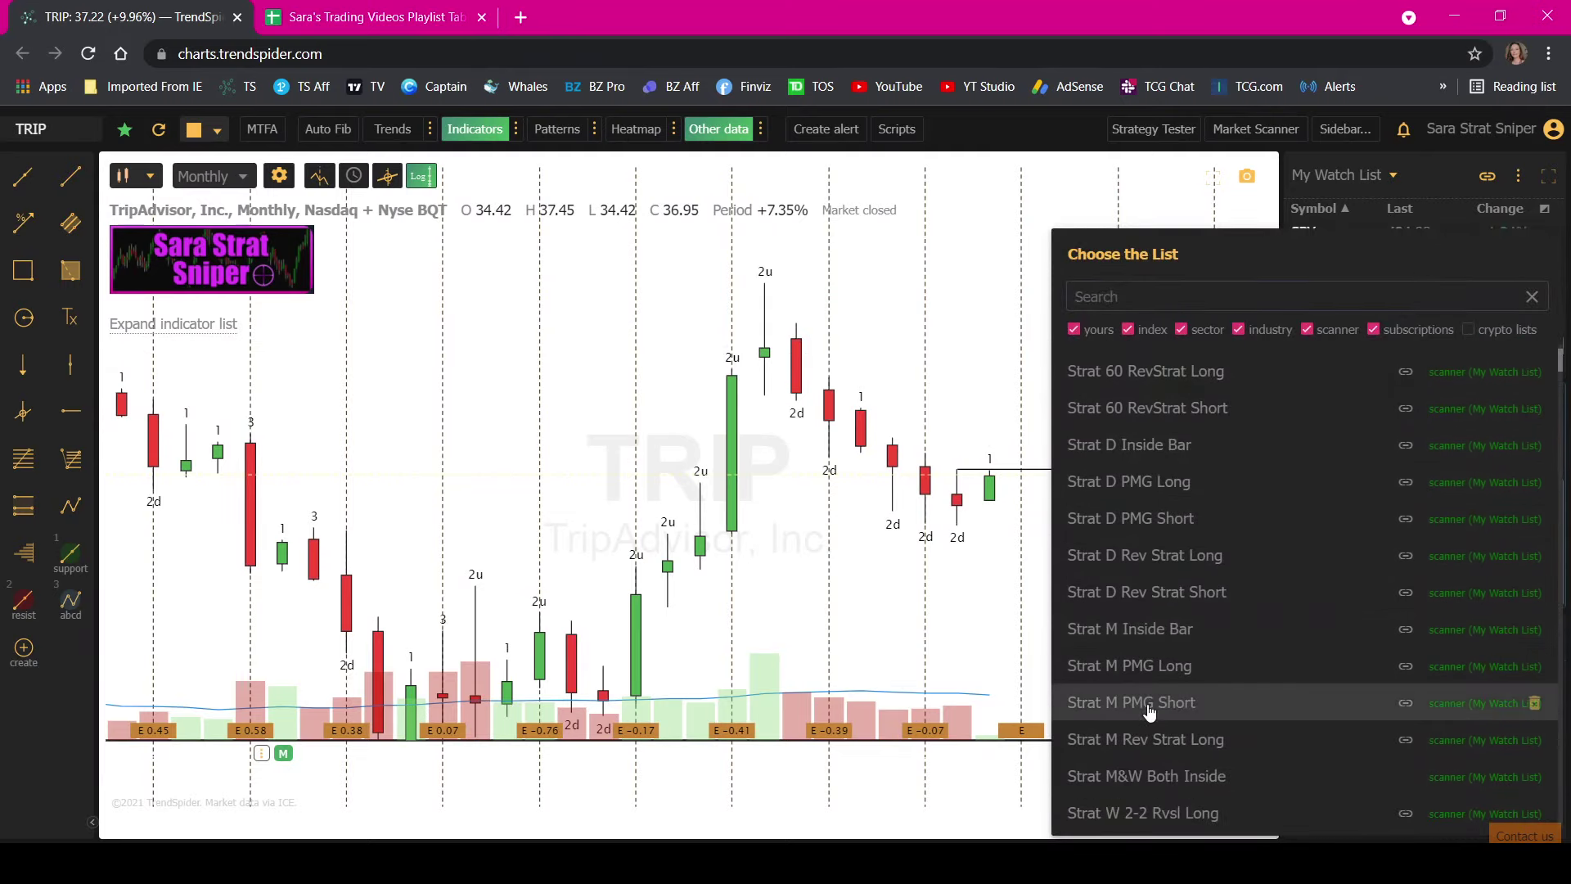
{"action": "left_click", "coordinate": [1149, 711]}
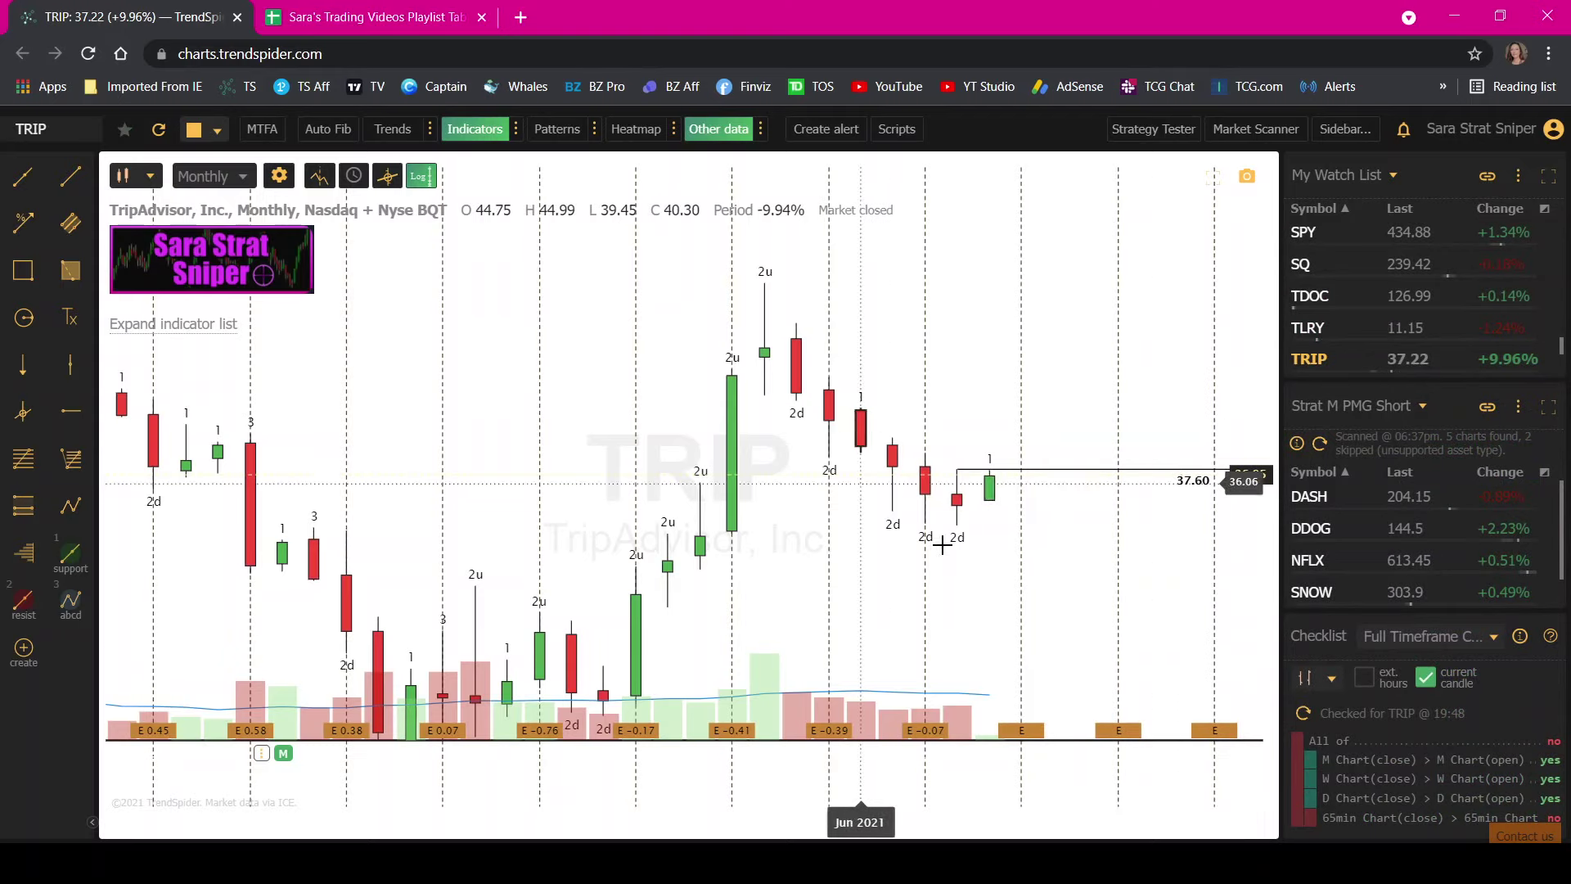
{"action": "left_click", "coordinate": [1338, 498]}
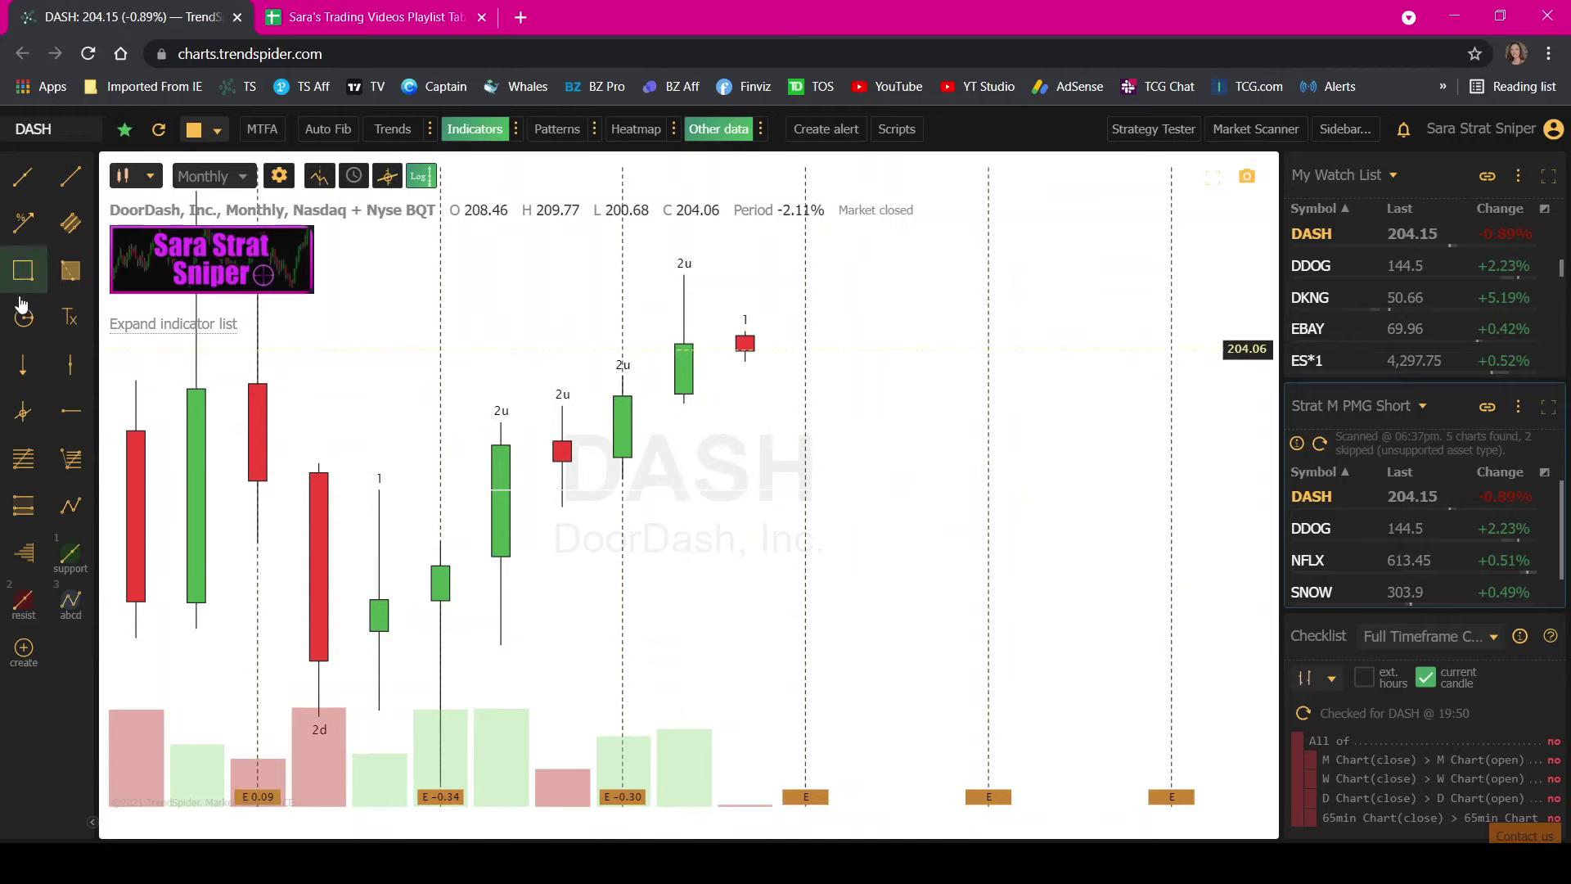
- Mark a horizontal level at DASH's Sep 2021 low (about 189.26), then open DDOG
{"action": "left_click", "coordinate": [70, 410]}
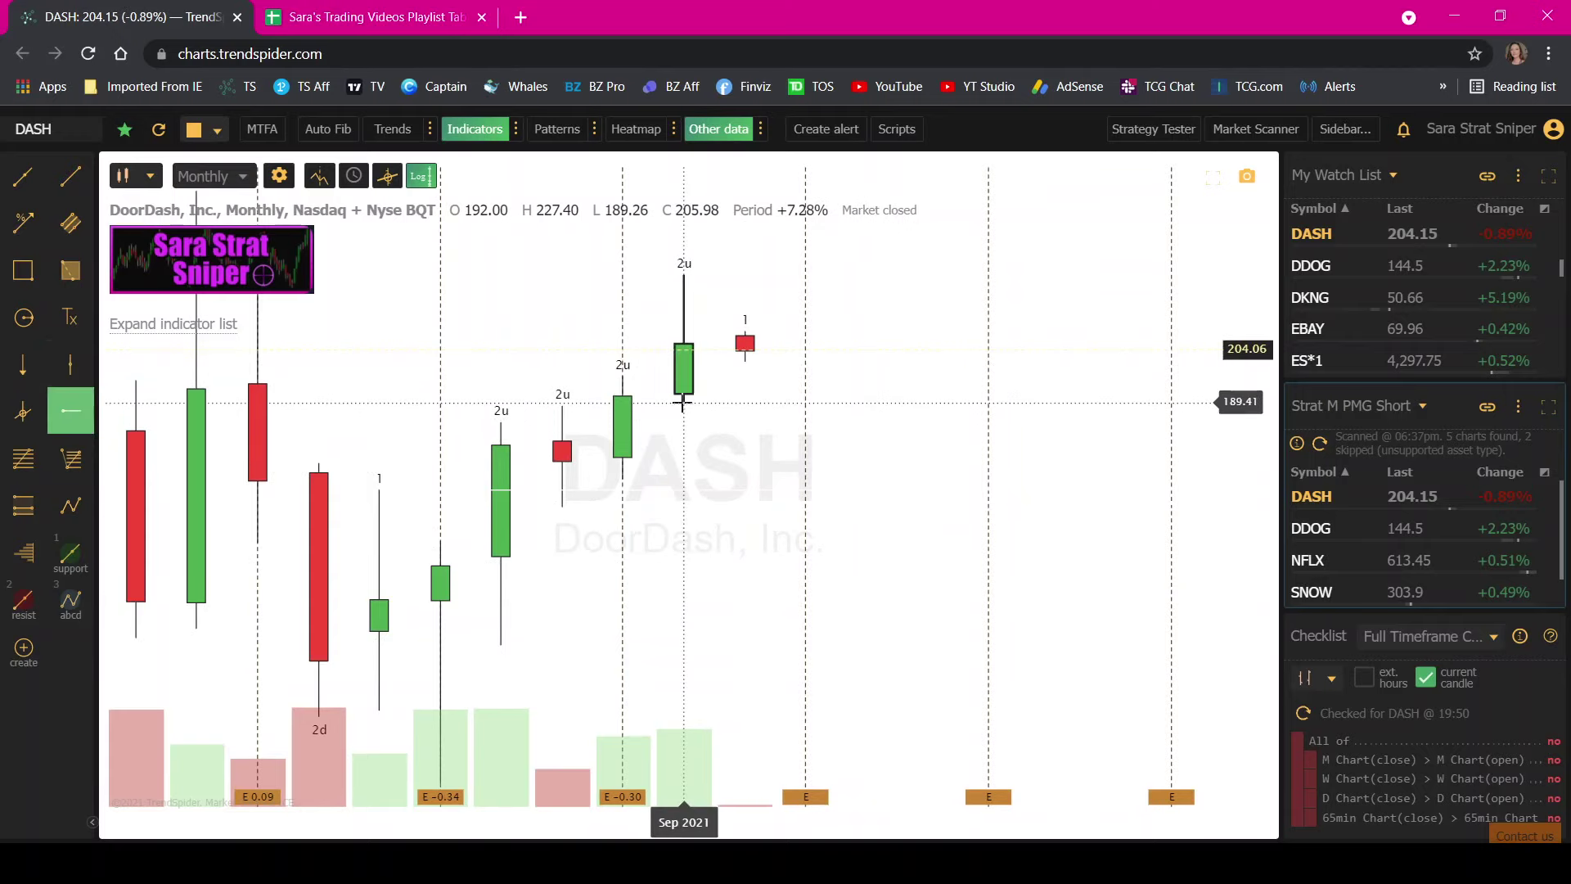
{"action": "left_click", "coordinate": [676, 410]}
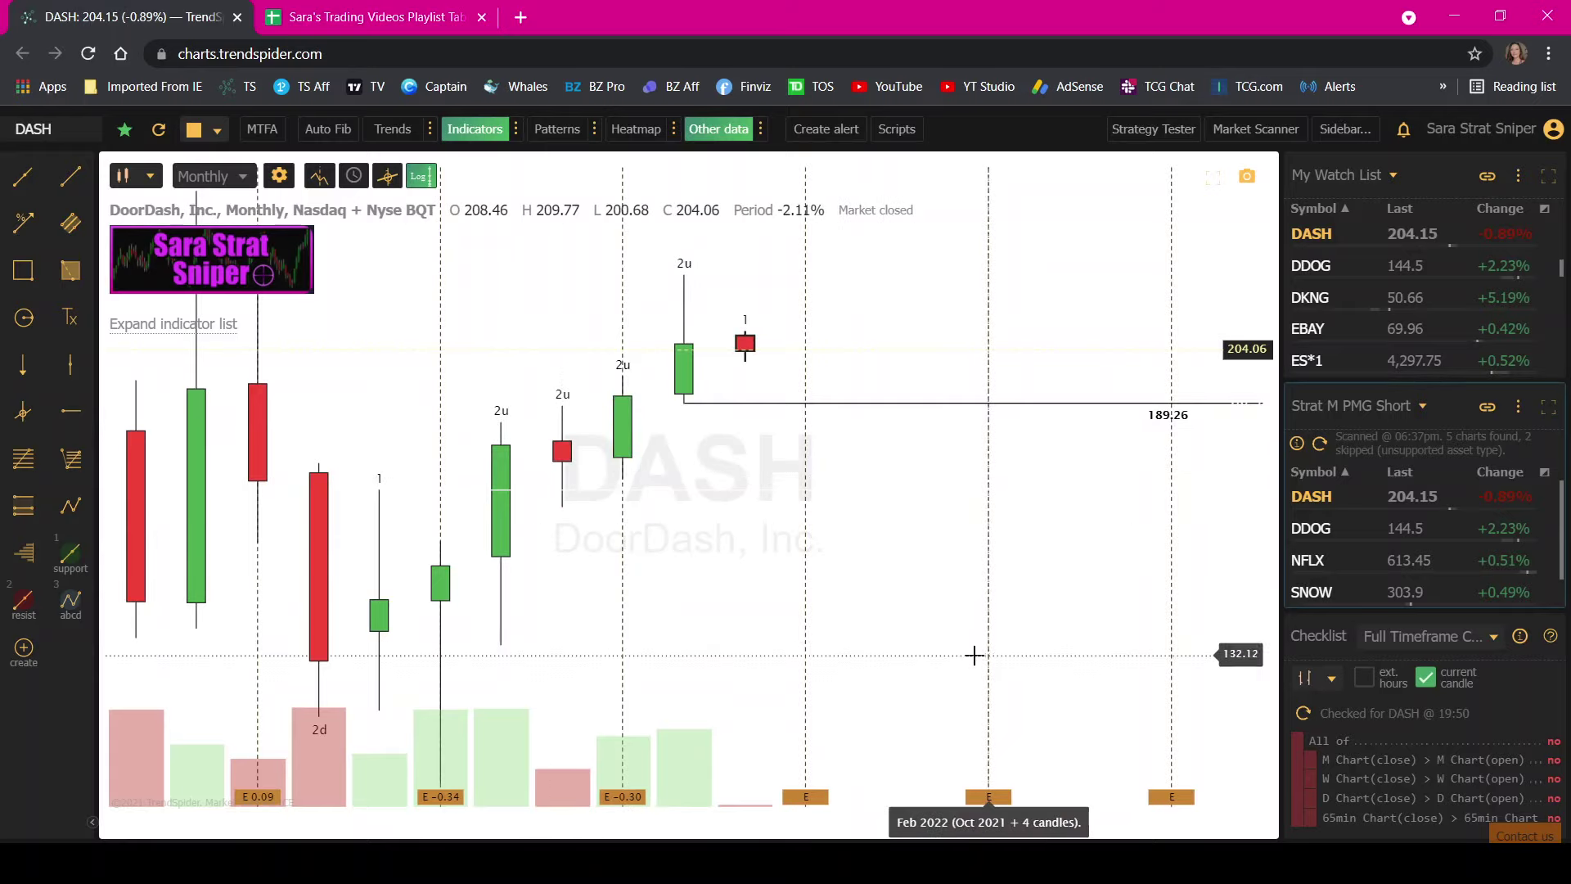
{"action": "left_click", "coordinate": [1360, 533]}
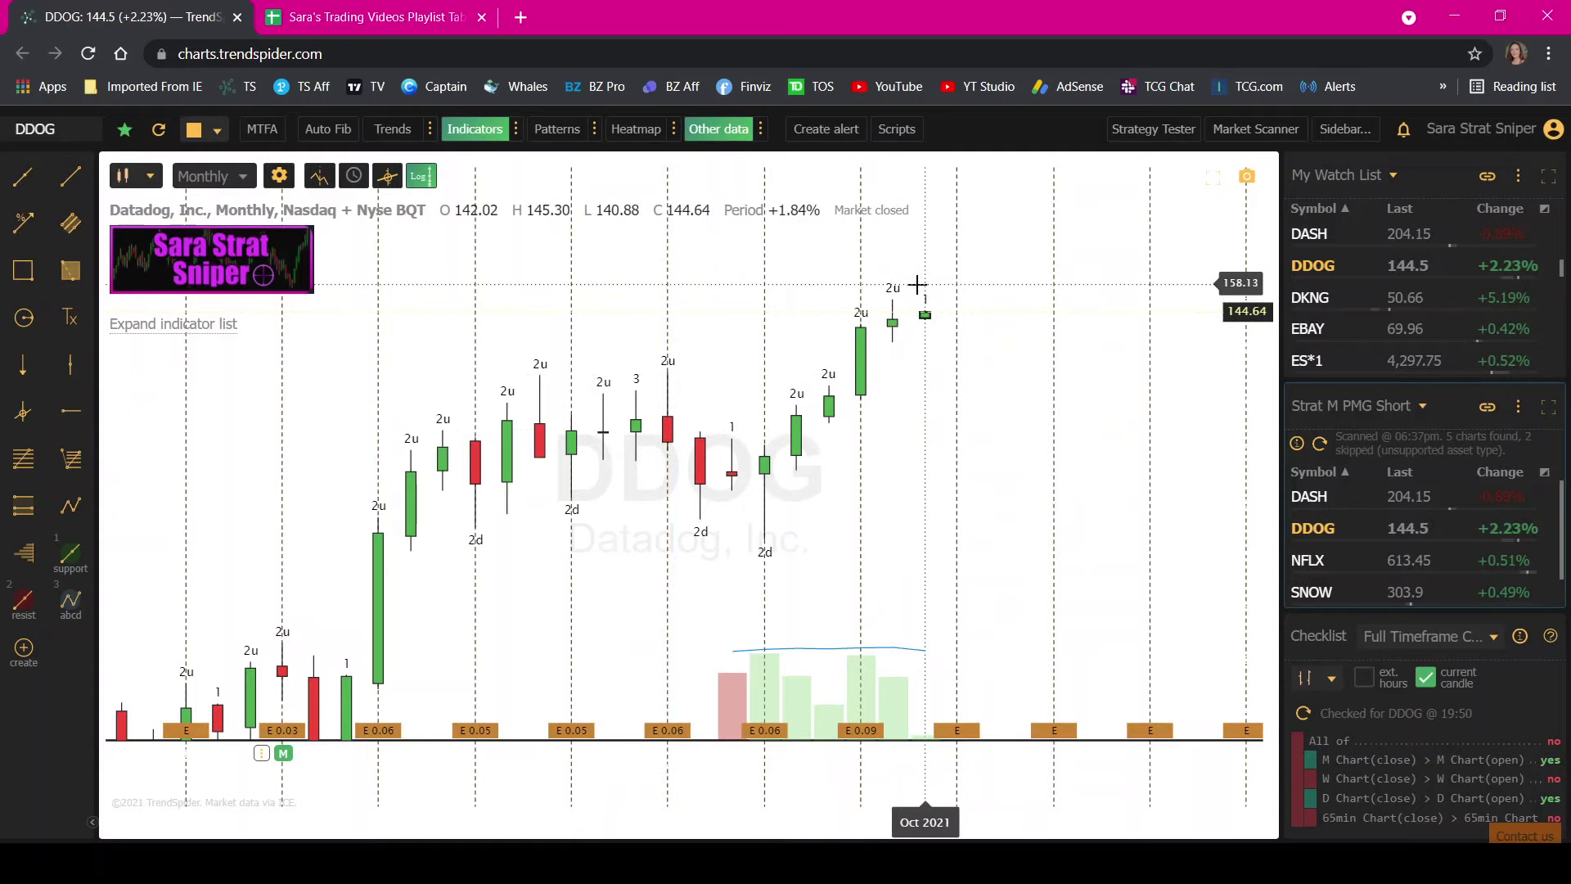
- Draw a rising trendline across DDOG's monthly highs
{"action": "left_click", "coordinate": [23, 176]}
{"action": "left_click", "coordinate": [443, 404]}
{"action": "left_click", "coordinate": [750, 330]}
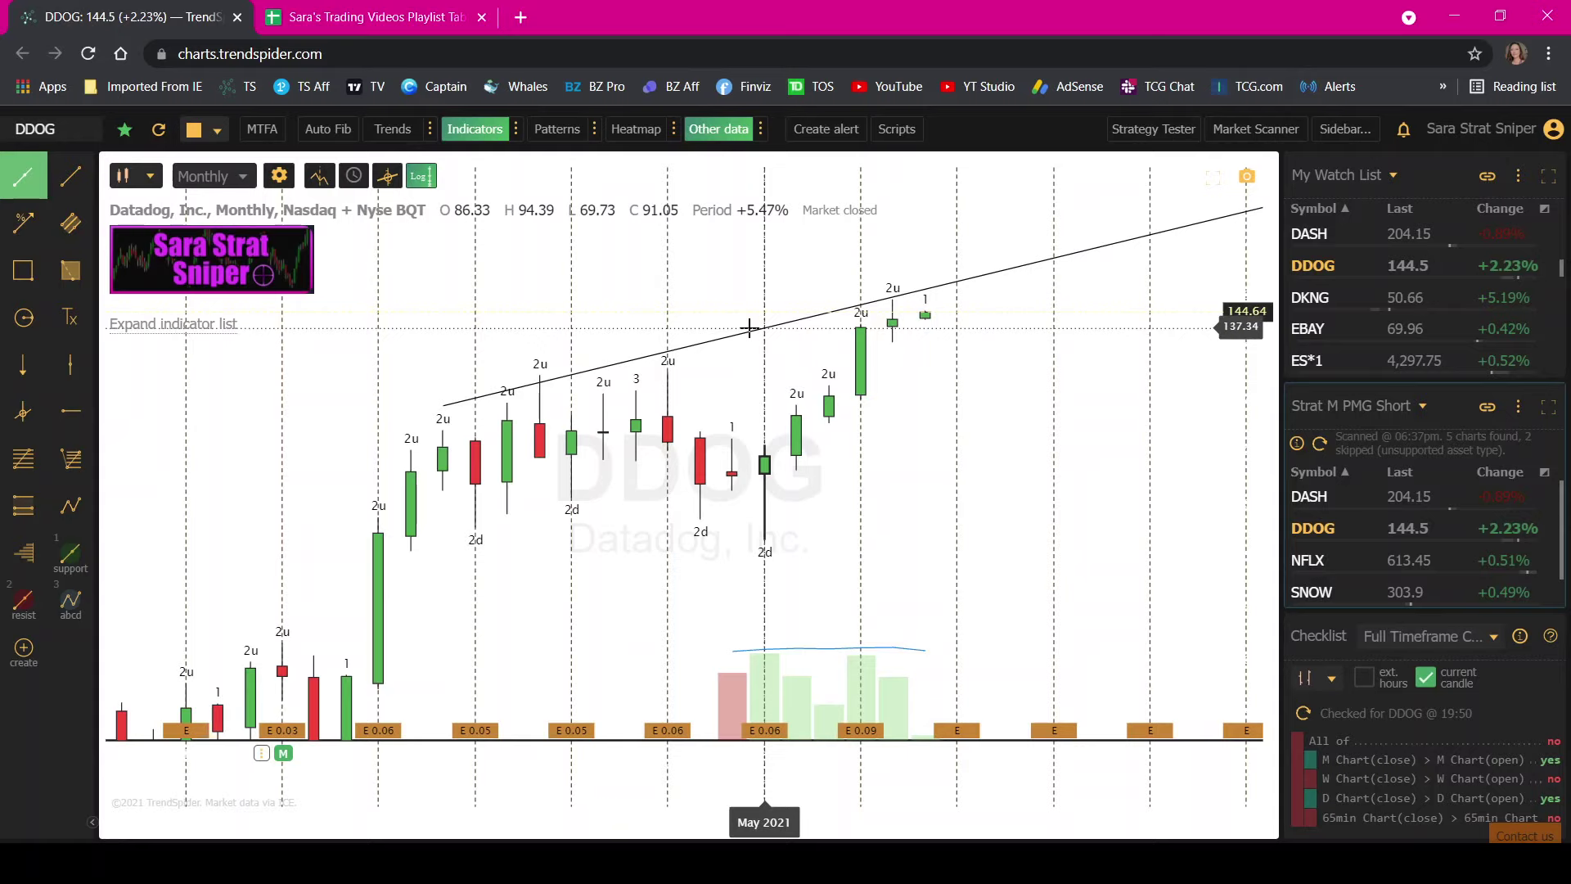
- Draw a trendline from the Aug 2020 low to the May 2021 low, then open SNOW
{"action": "left_click", "coordinate": [33, 192]}
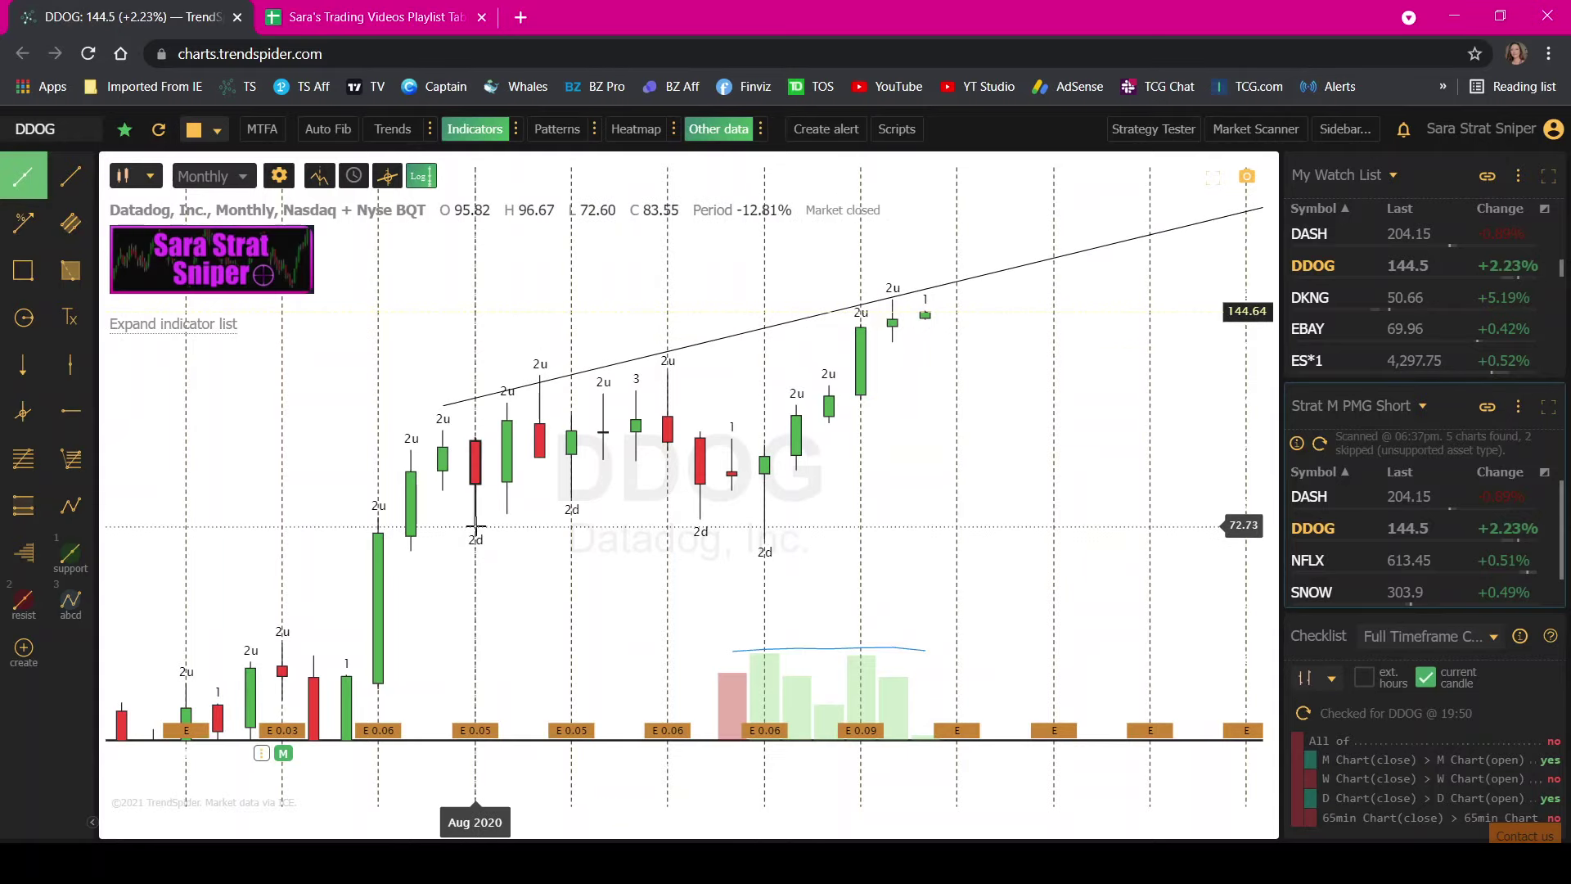
{"action": "left_click", "coordinate": [475, 527]}
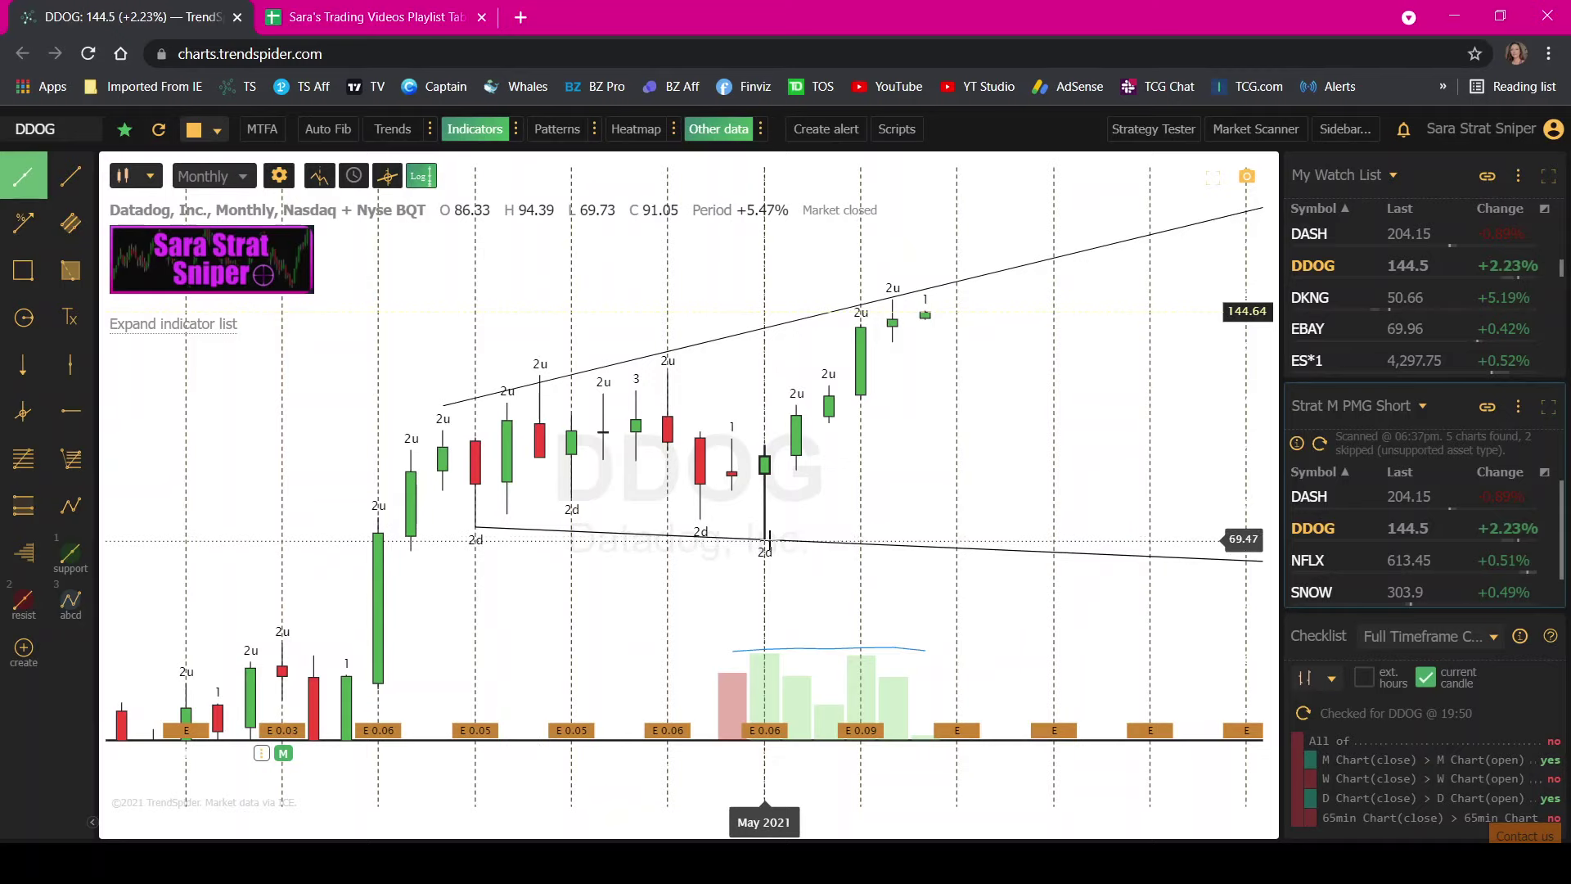
{"action": "left_click", "coordinate": [766, 540]}
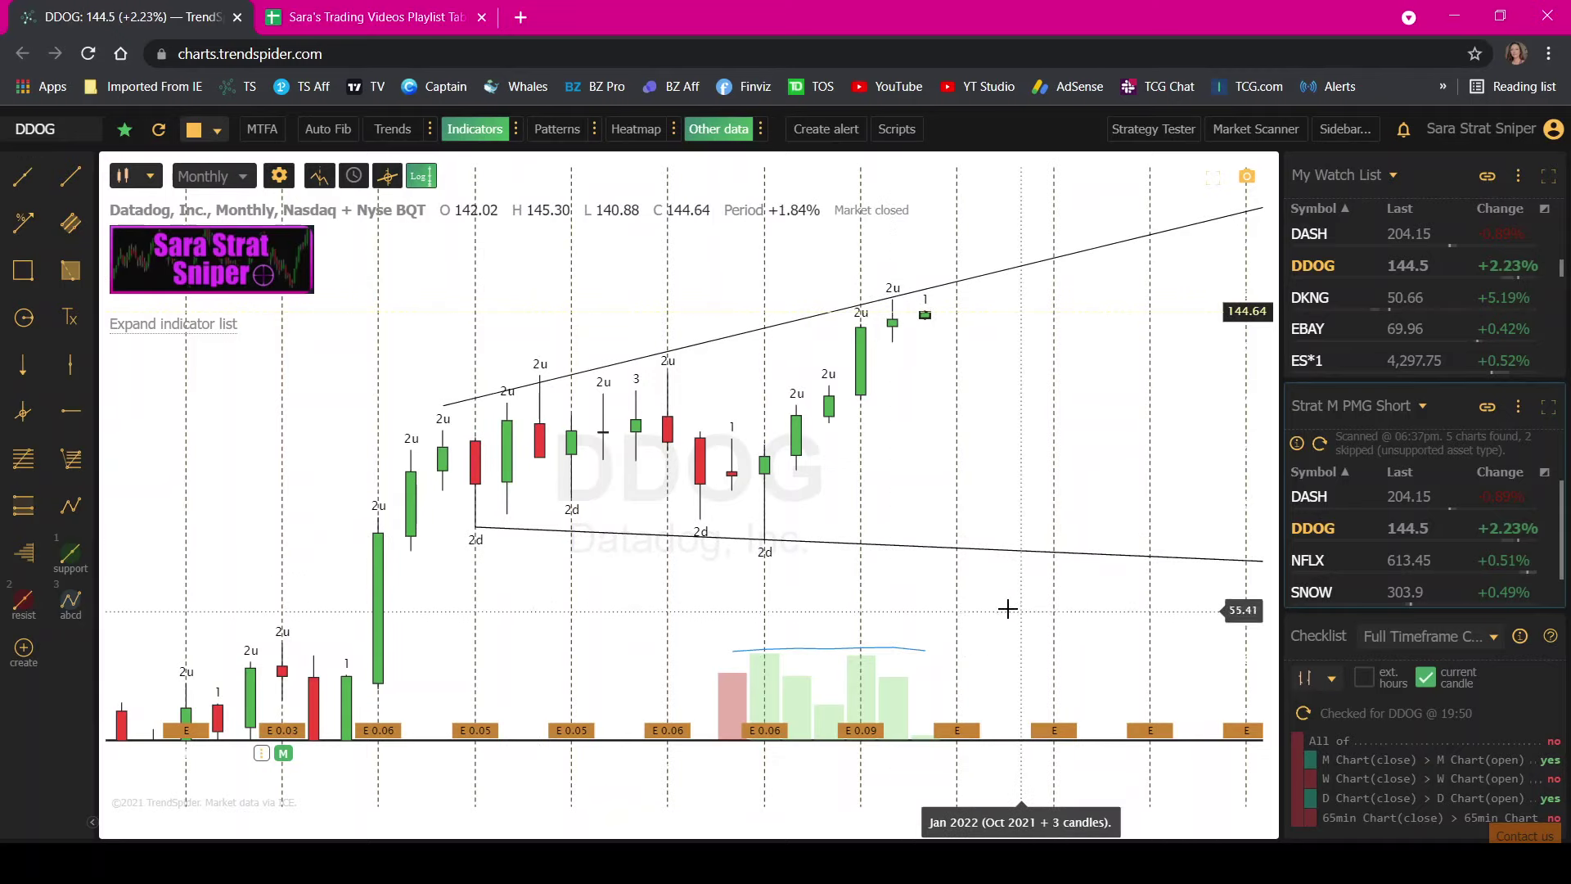
{"action": "left_click", "coordinate": [1464, 590]}
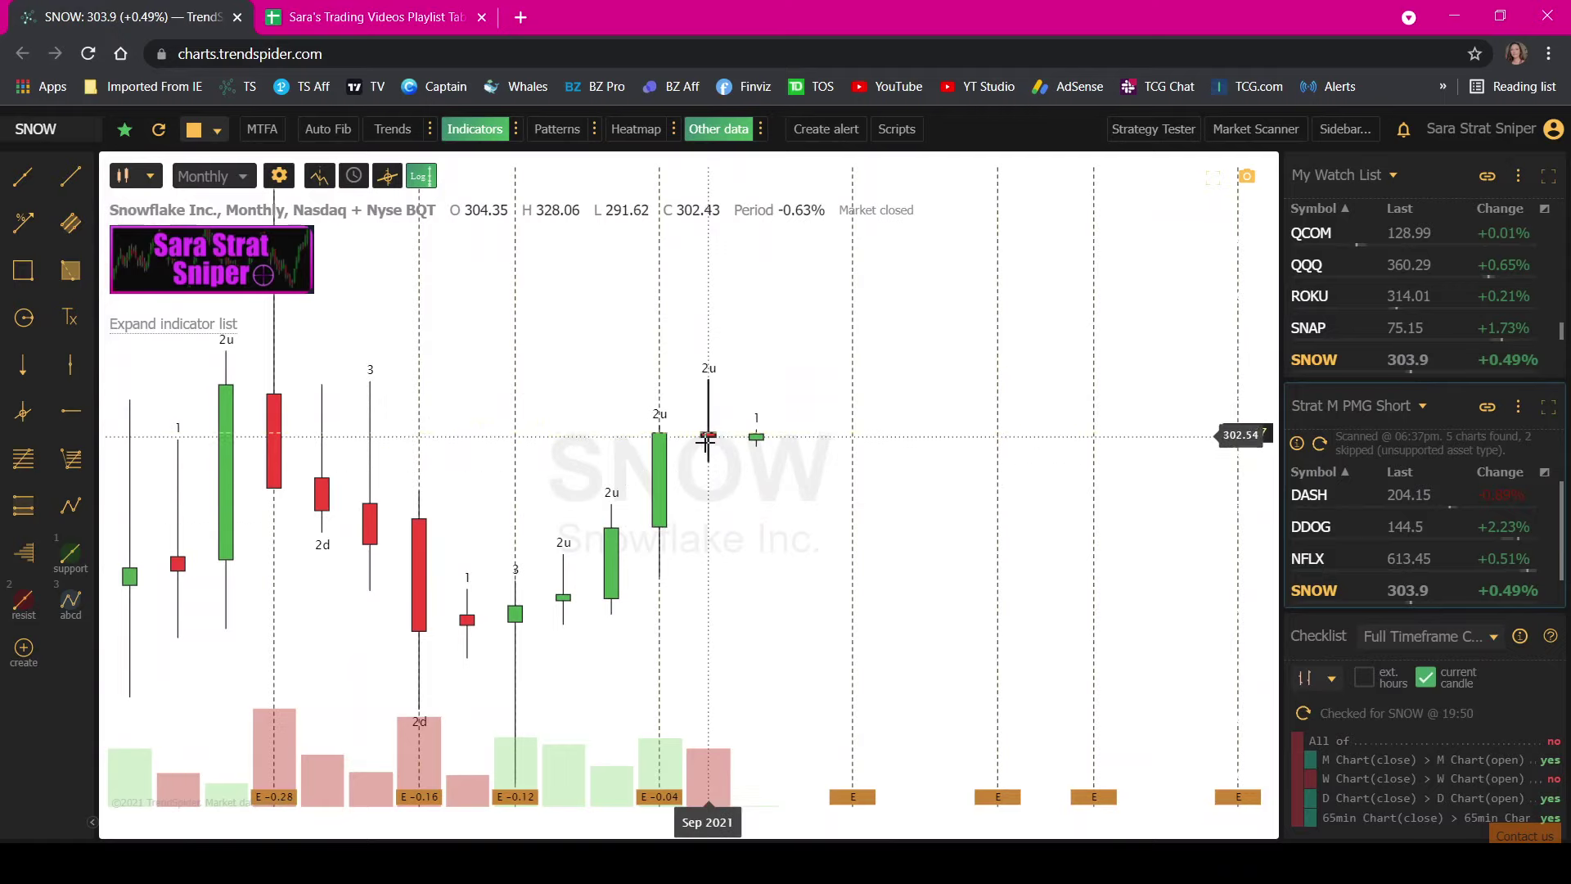
- Open TSLA from lower in the Strat M PMG Short list and adjust the chart zoom
{"action": "scroll", "coordinate": [1377, 532], "scroll_direction": "down", "scroll_amount": 1}
{"action": "scroll", "coordinate": [1377, 532], "scroll_direction": "down", "scroll_amount": 2}
{"action": "left_click", "coordinate": [1381, 589]}
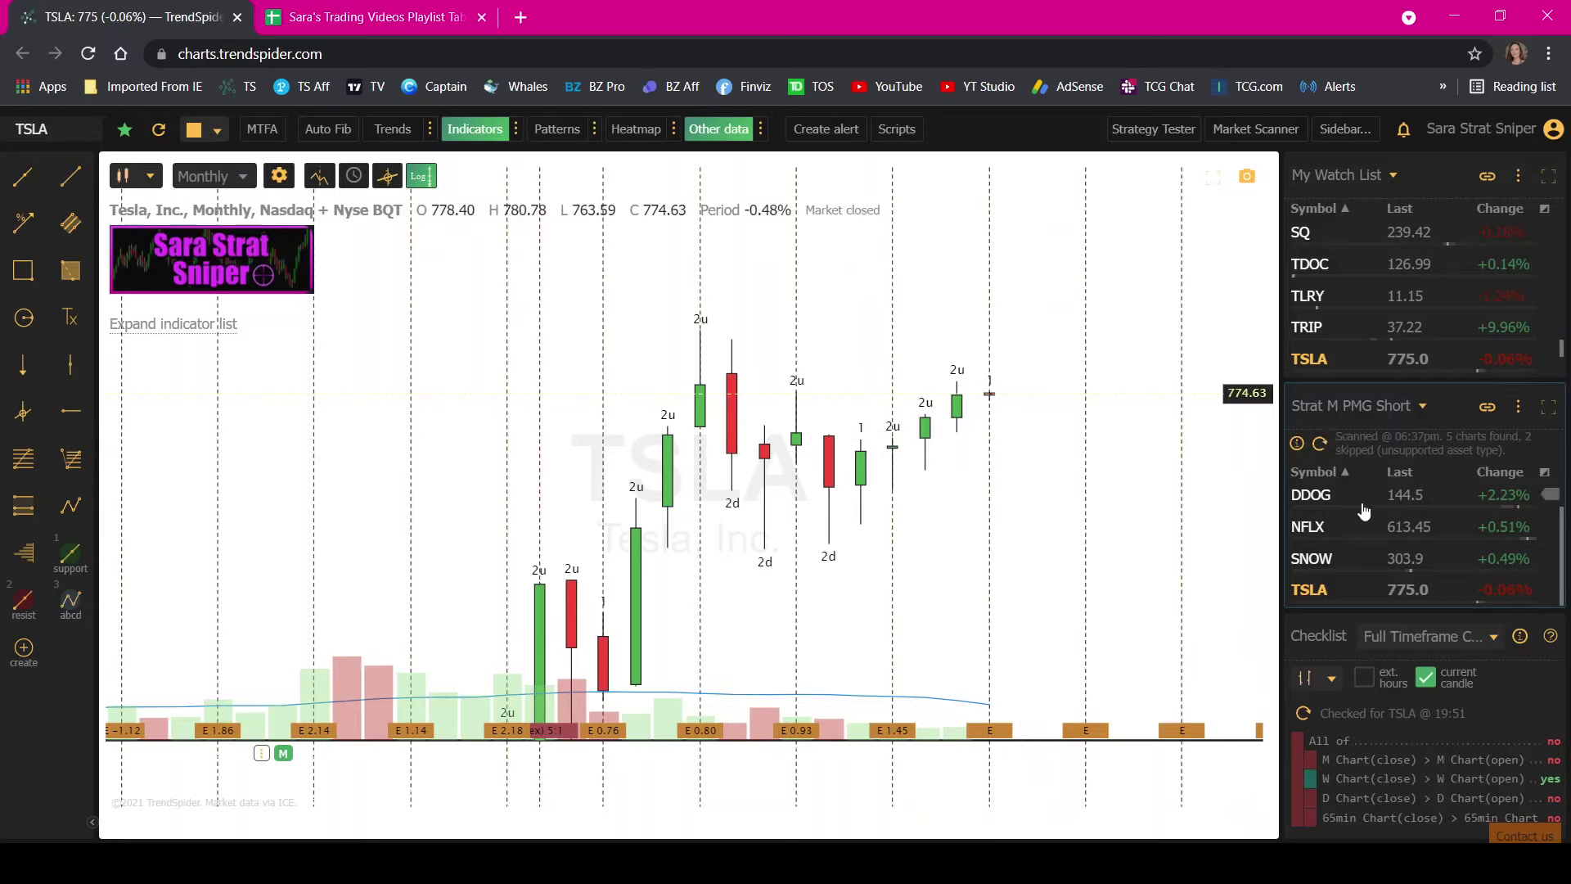
{"action": "scroll", "coordinate": [1381, 575], "scroll_direction": "up", "scroll_amount": 1}
{"action": "scroll", "coordinate": [1362, 556], "scroll_direction": "down", "scroll_amount": 1}
{"action": "scroll", "coordinate": [1342, 532], "scroll_direction": "up", "scroll_amount": 1}
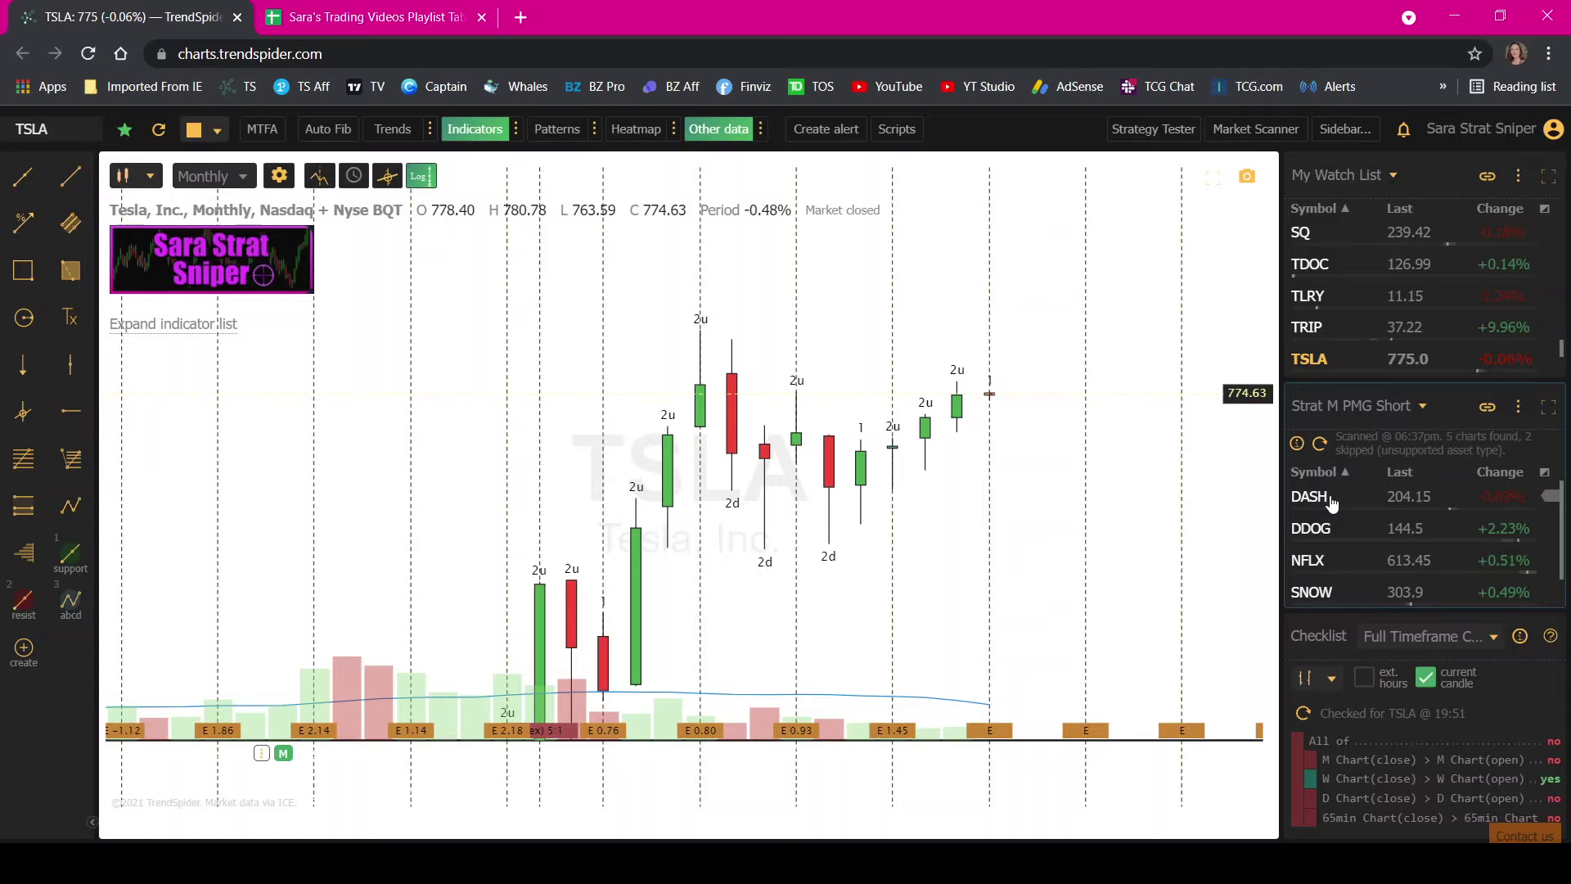
- Switch the second watch list to Strat M PMG Long and open TRIP from it
{"action": "left_click", "coordinate": [1352, 408]}
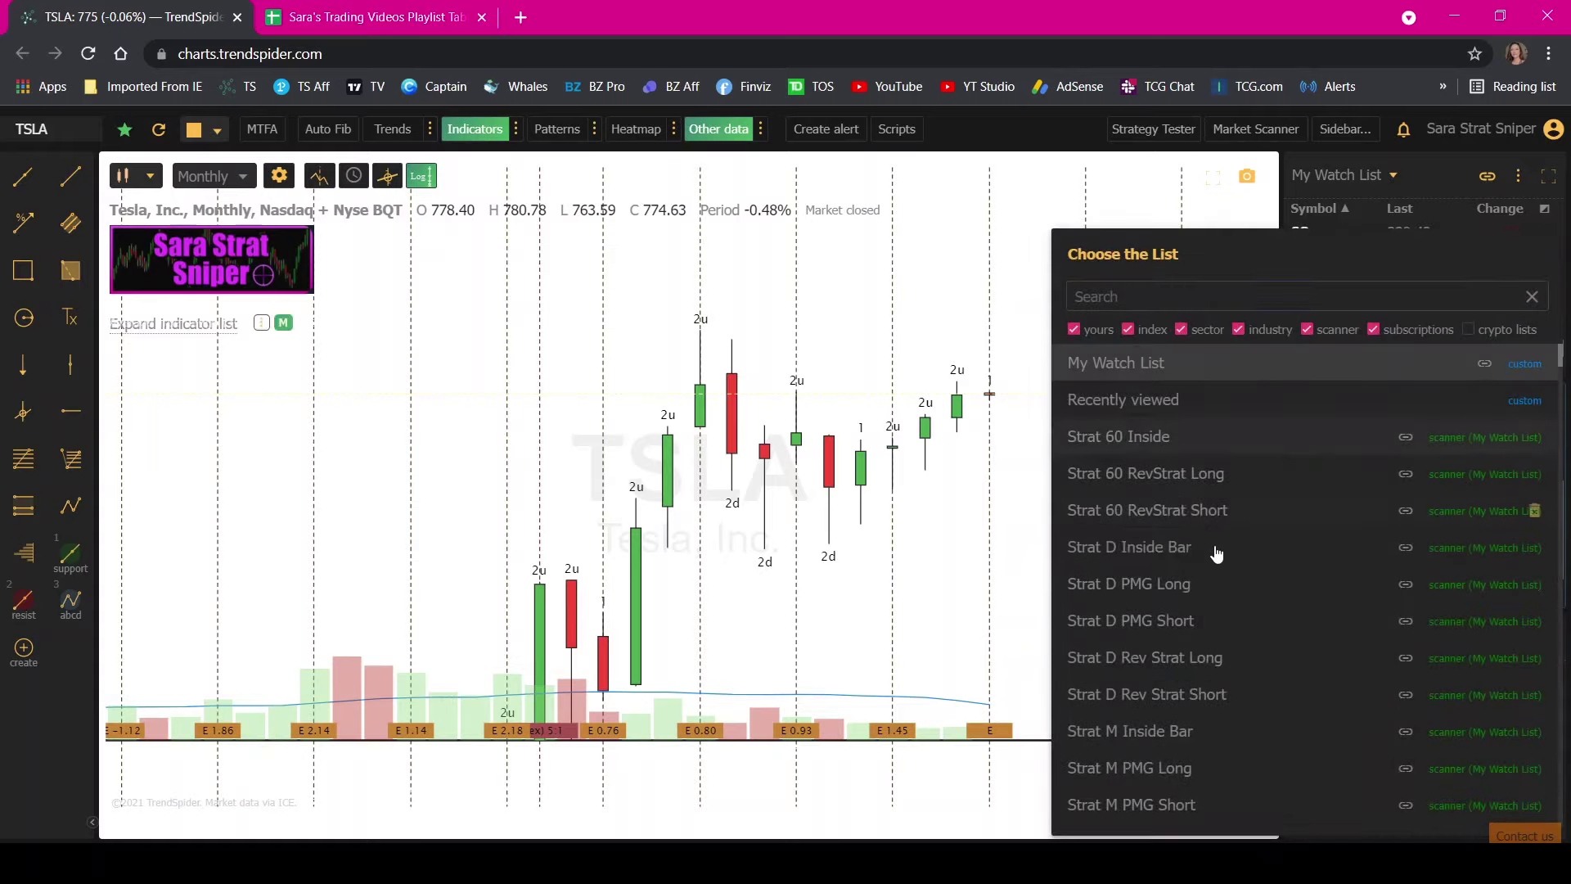
{"action": "scroll", "coordinate": [1188, 659], "scroll_direction": "down", "scroll_amount": 2}
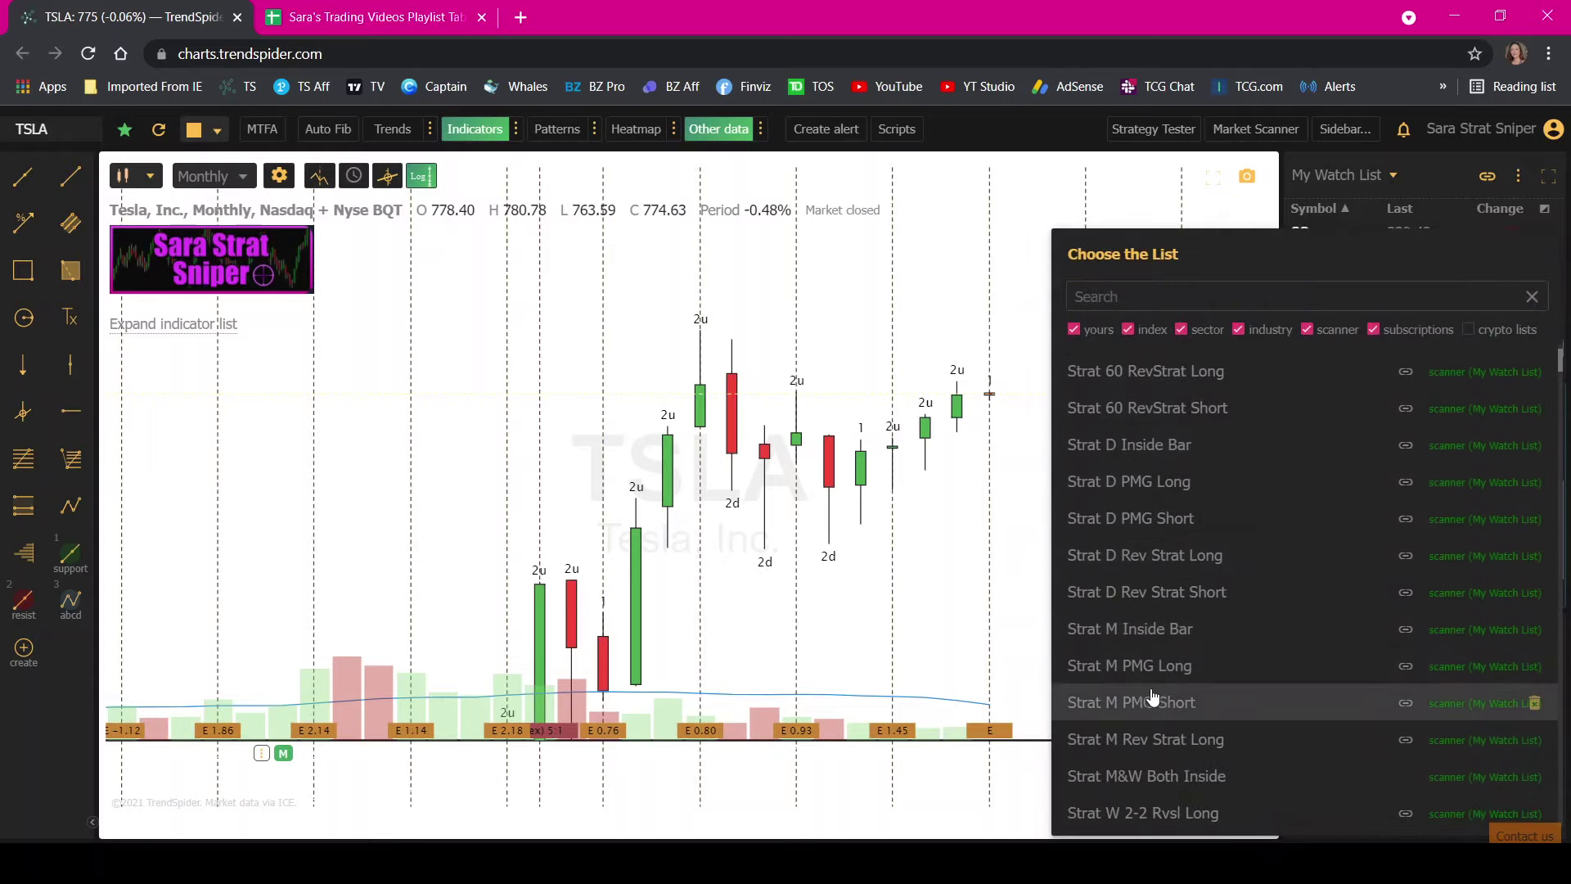
{"action": "left_click", "coordinate": [1157, 664]}
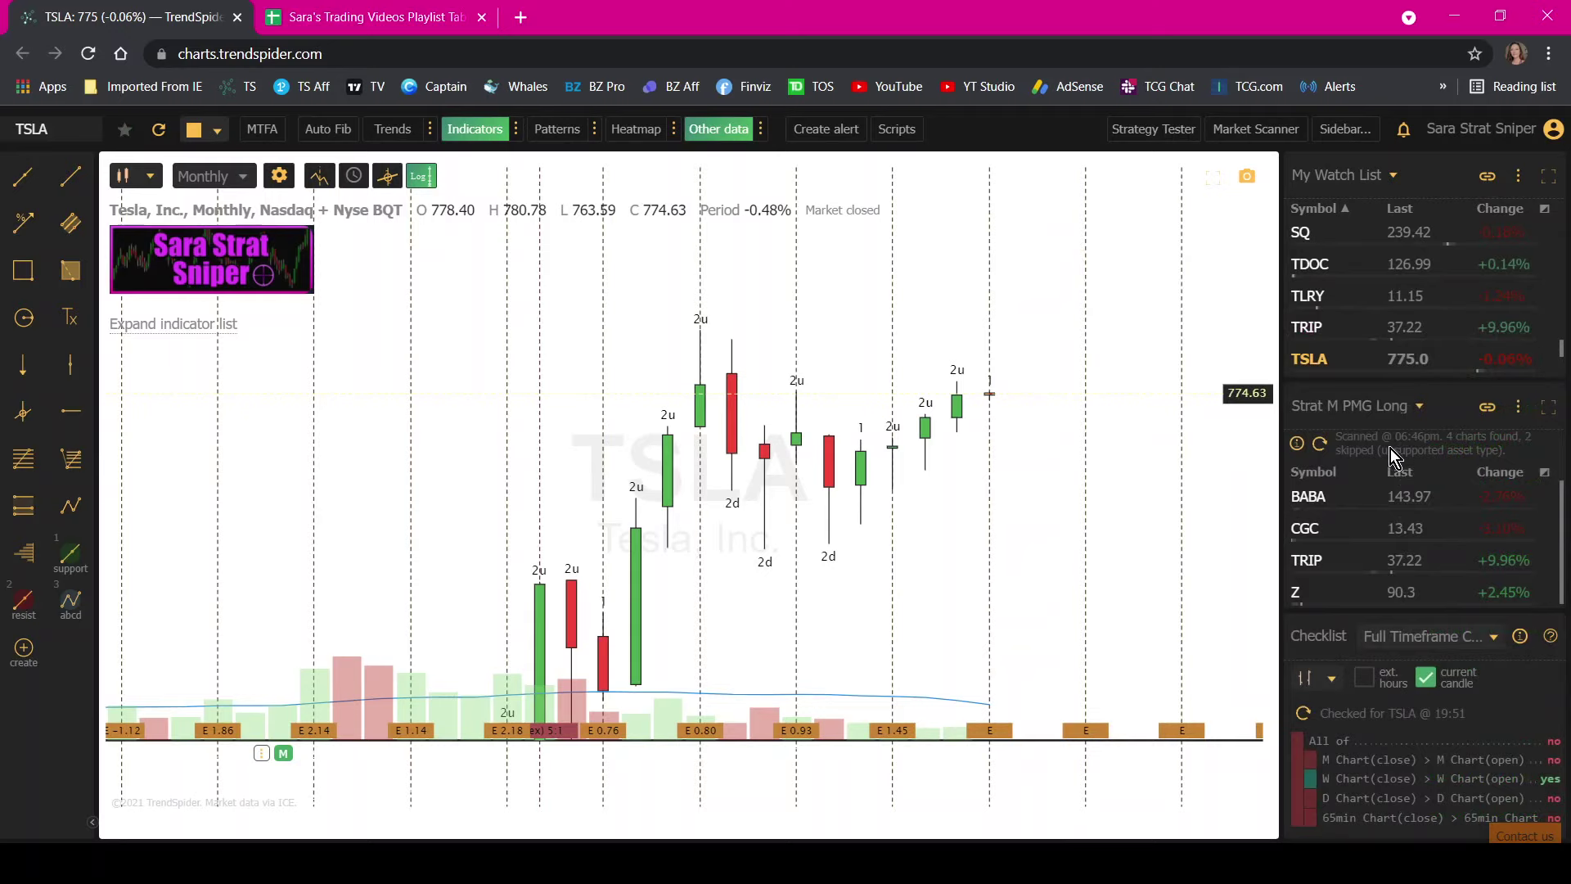
{"action": "left_click", "coordinate": [1319, 558]}
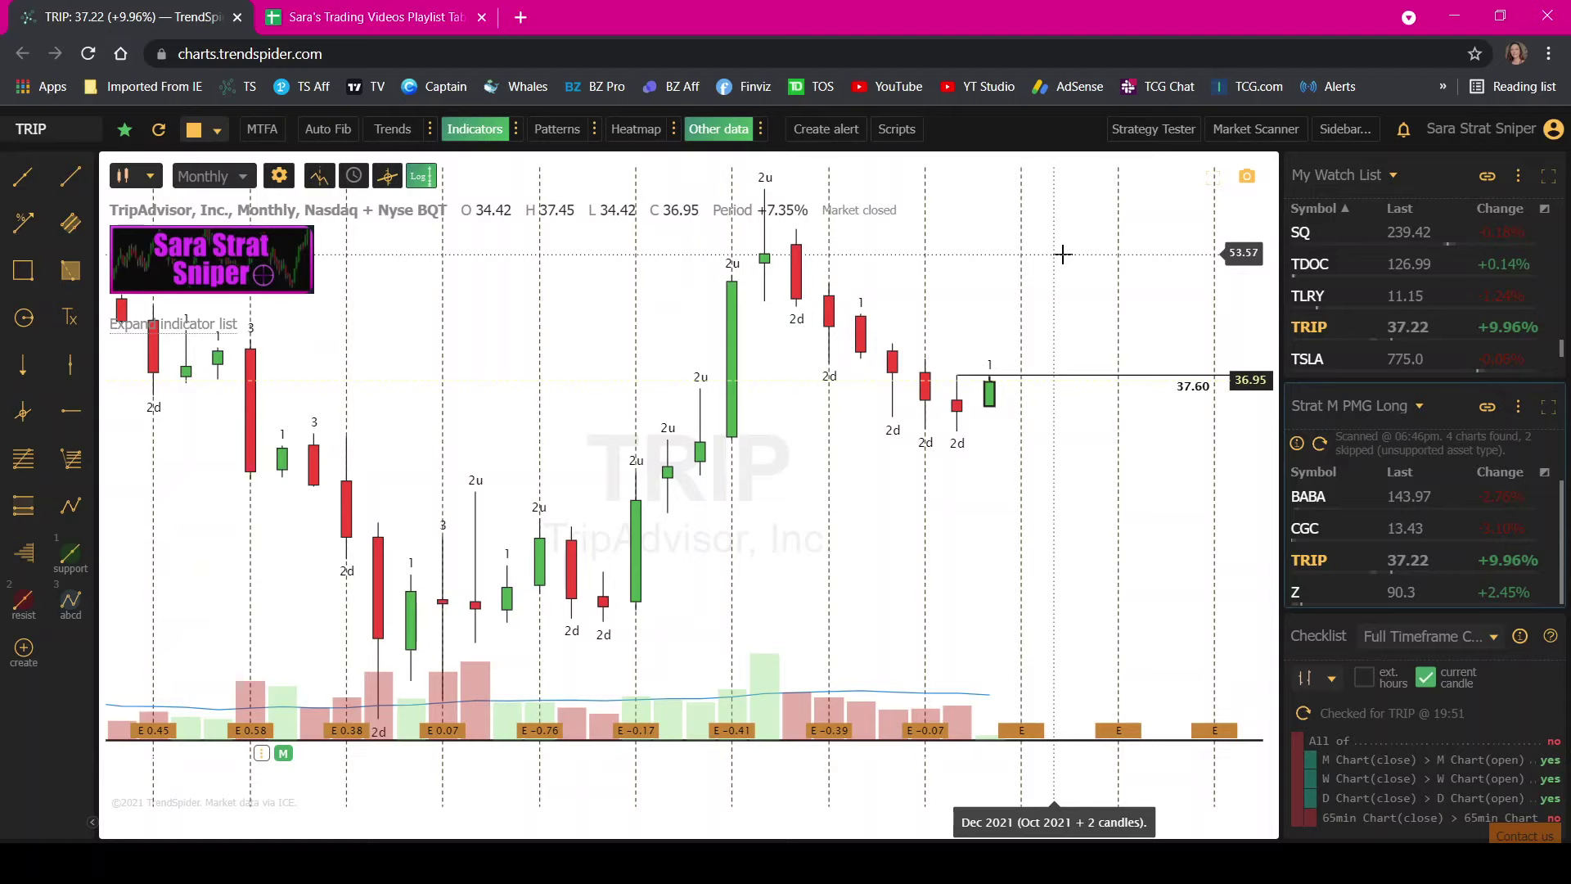
{"action": "left_click_drag", "start_coordinate": [1061, 253], "coordinate": [1064, 345]}
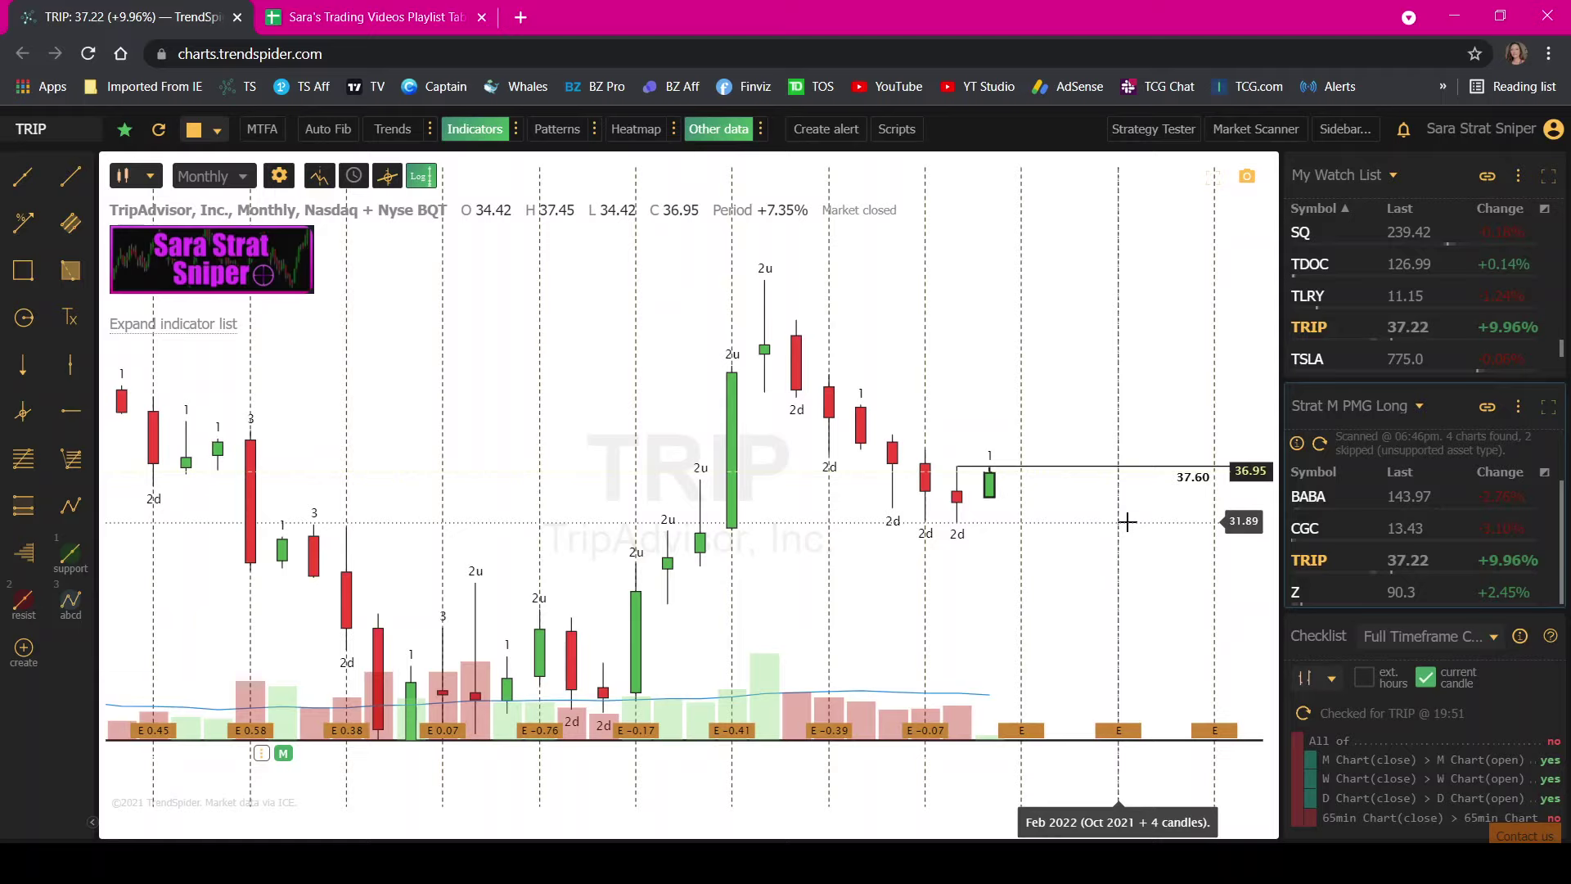
{"action": "left_click", "coordinate": [1517, 179]}
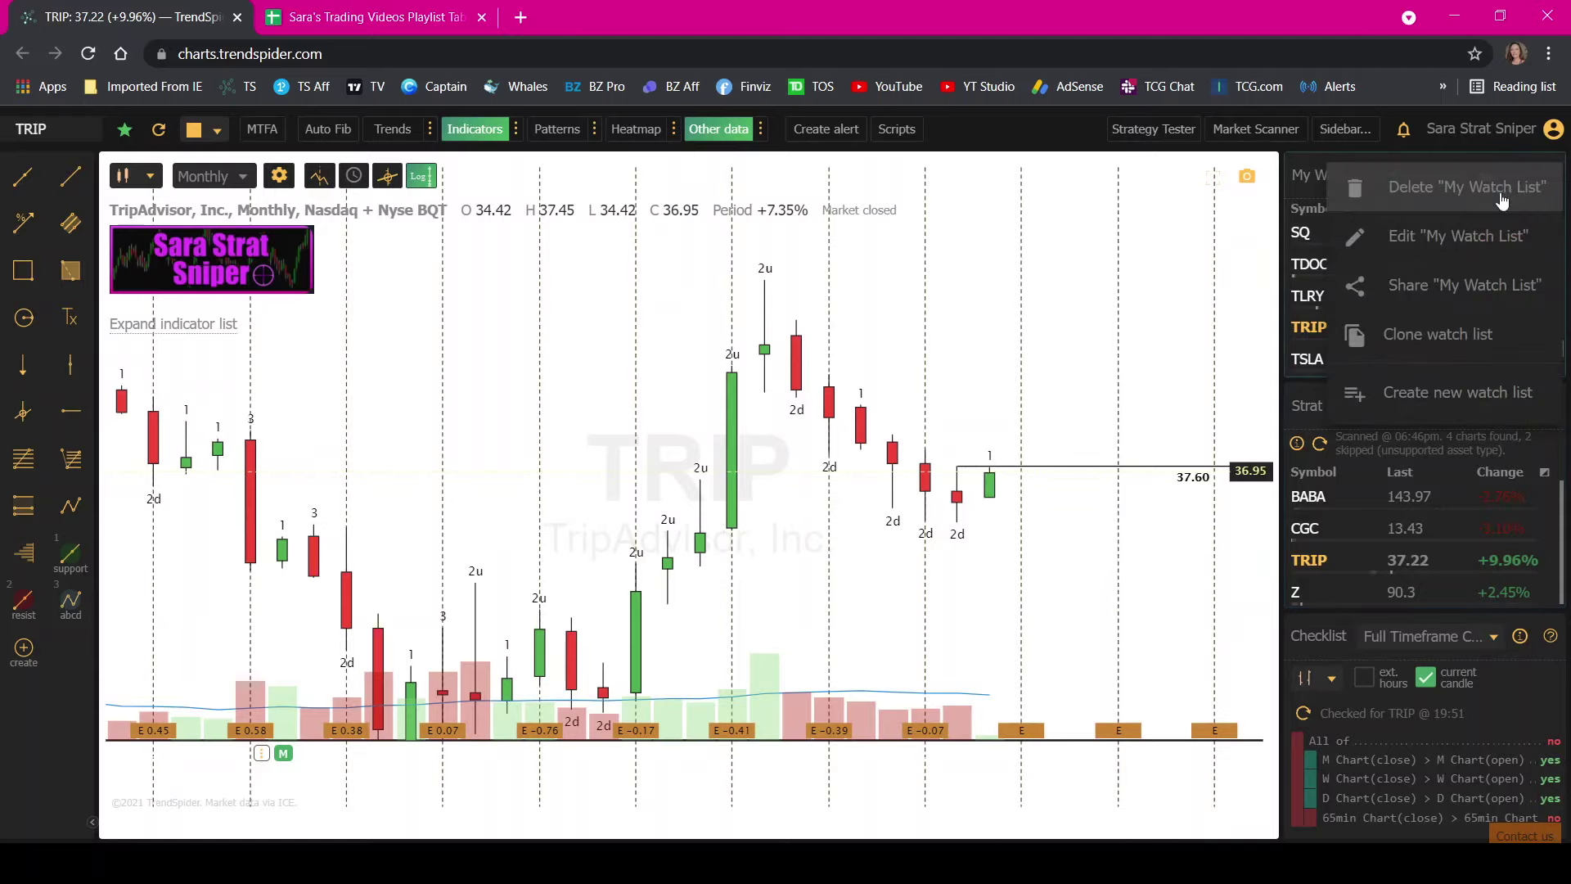
{"action": "left_click", "coordinate": [1452, 238]}
{"action": "scroll", "coordinate": [924, 513], "scroll_direction": "down", "scroll_amount": 1}
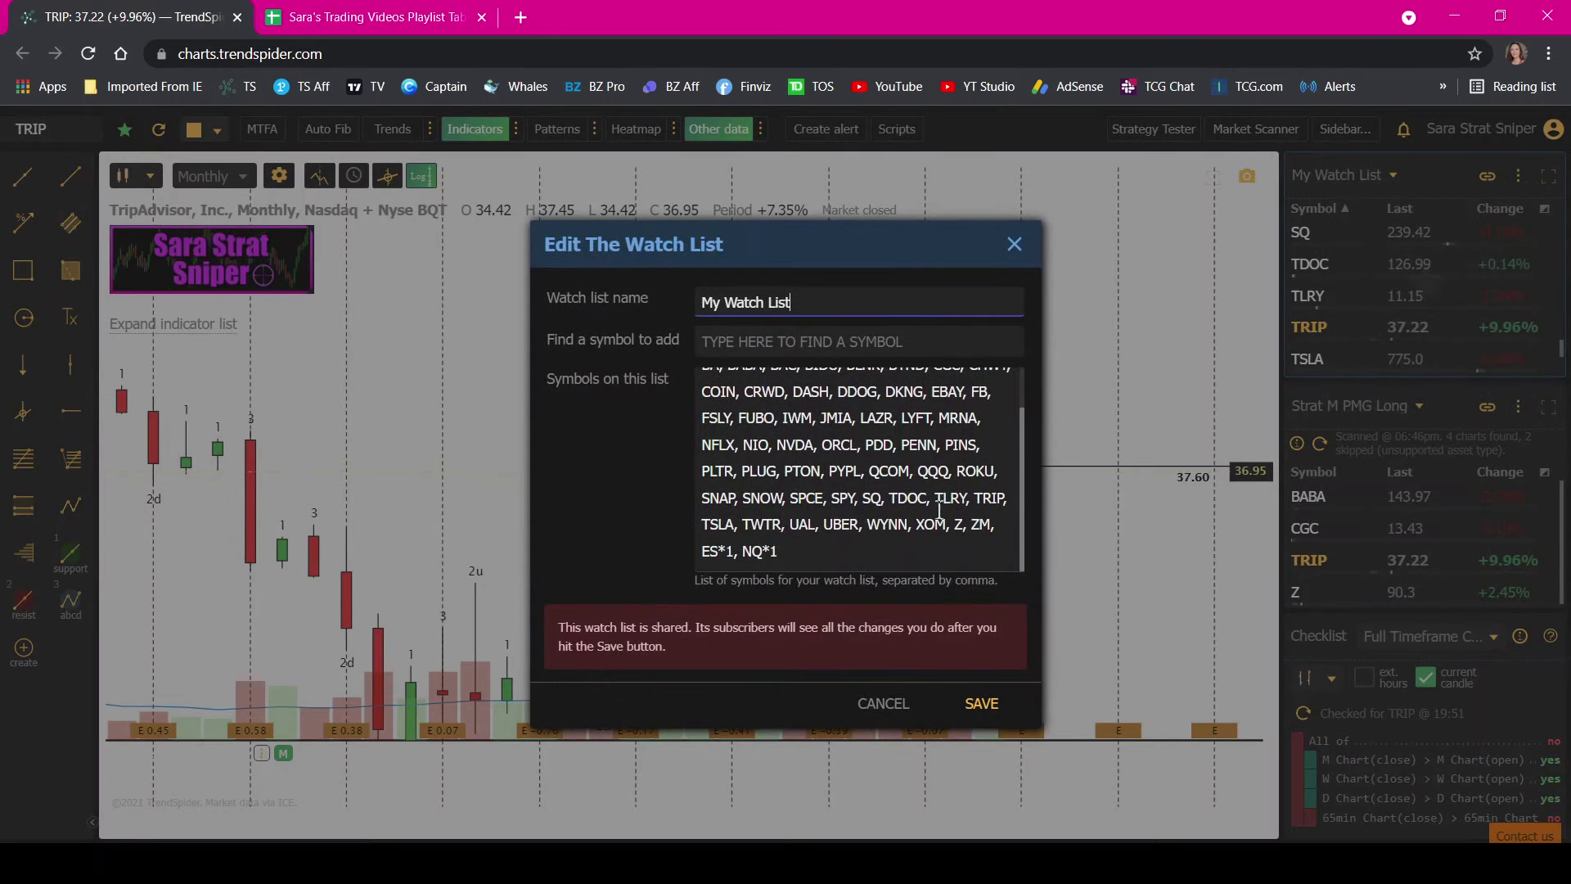
{"action": "left_click", "coordinate": [881, 704]}
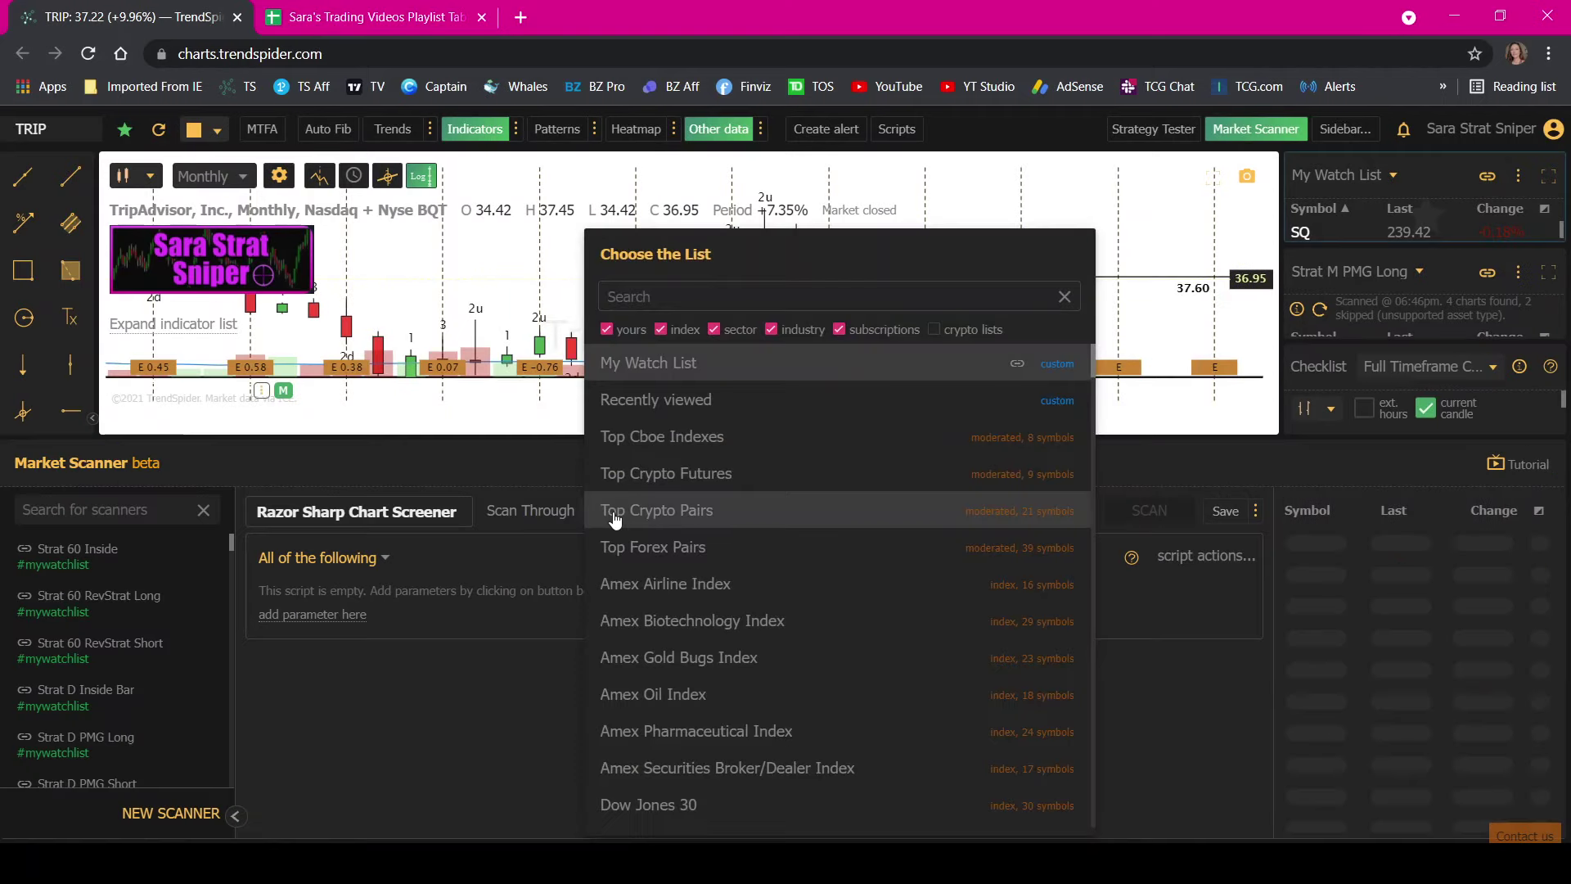
- Scroll through the Choose the List options, then dismiss it with Dow Jones 30 kept as the scan list
{"action": "scroll", "coordinate": [723, 605], "scroll_direction": "down", "scroll_amount": 1}
{"action": "scroll", "coordinate": [723, 605], "scroll_direction": "down", "scroll_amount": 4}
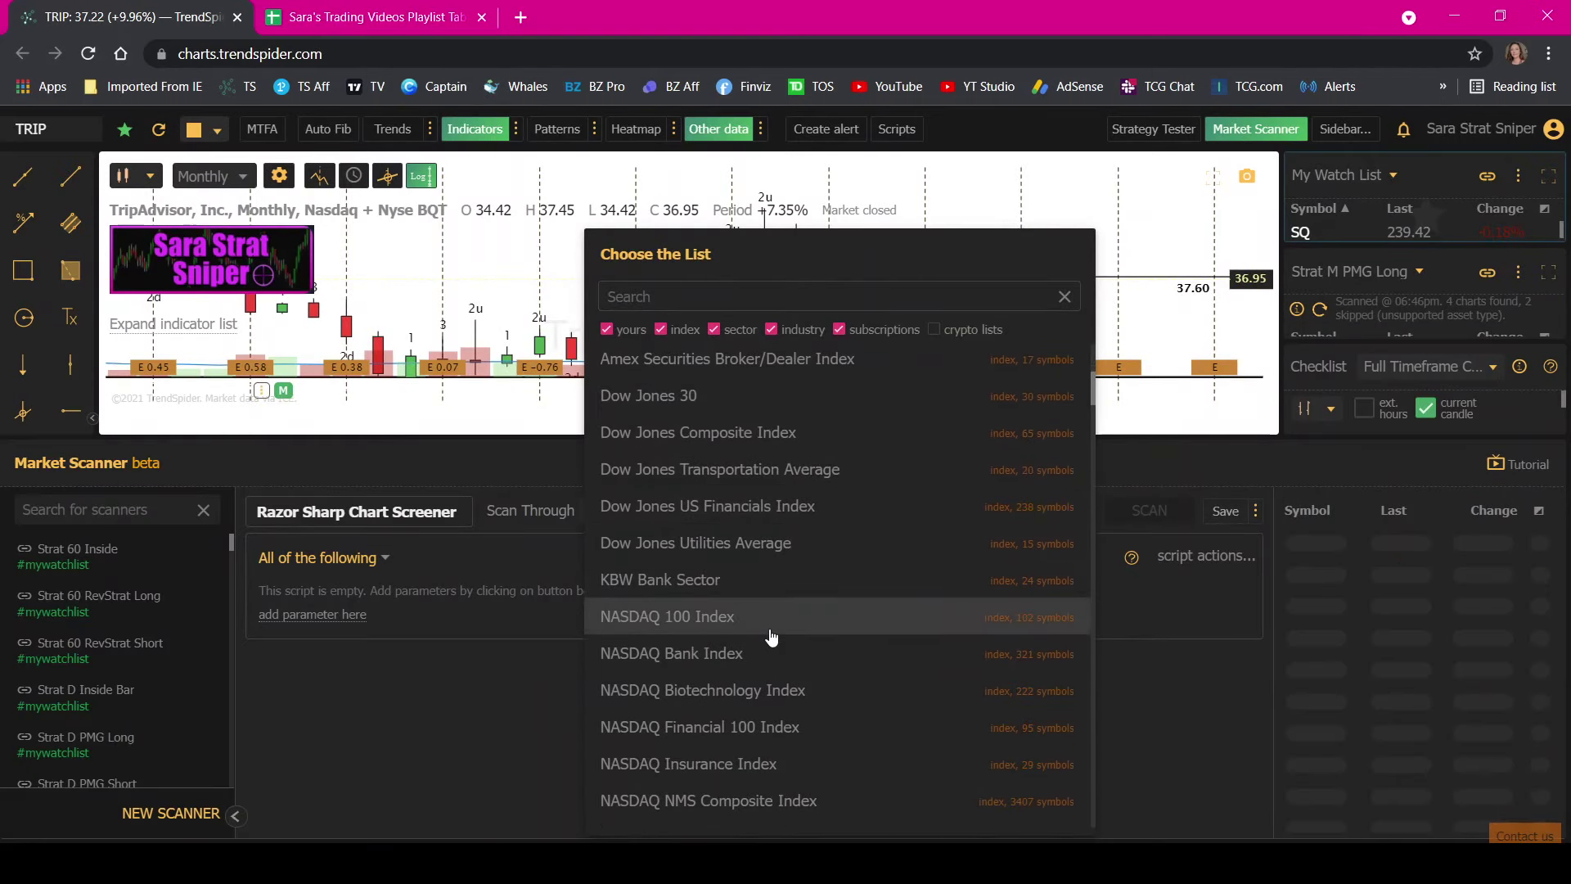
{"action": "scroll", "coordinate": [771, 636], "scroll_direction": "down", "scroll_amount": 8}
{"action": "scroll", "coordinate": [771, 636], "scroll_direction": "down", "scroll_amount": 4}
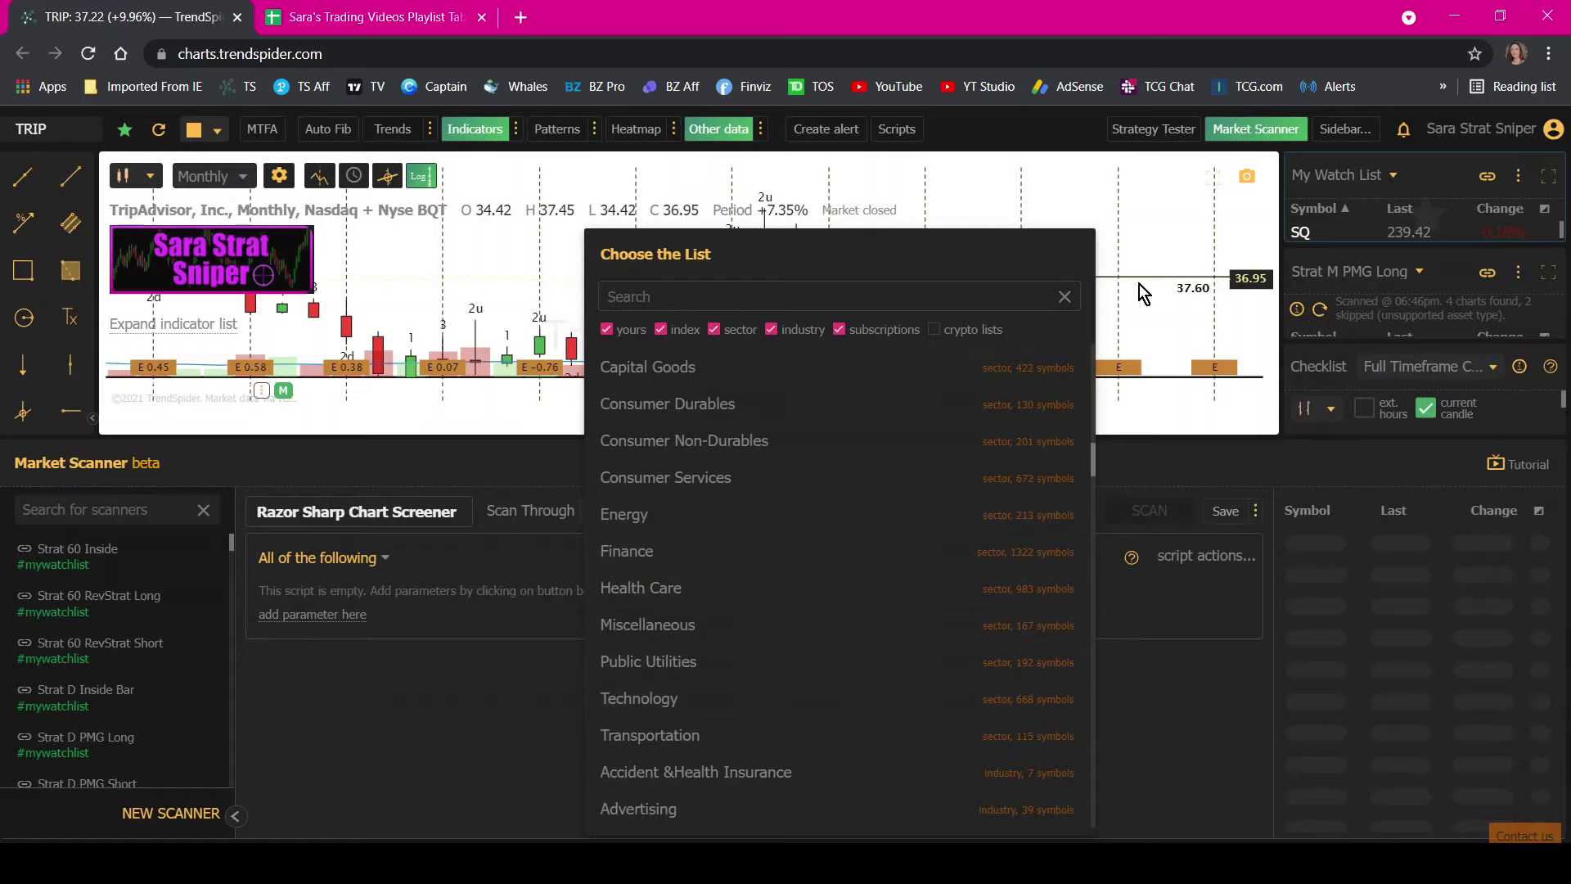
{"action": "left_click", "coordinate": [1136, 227]}
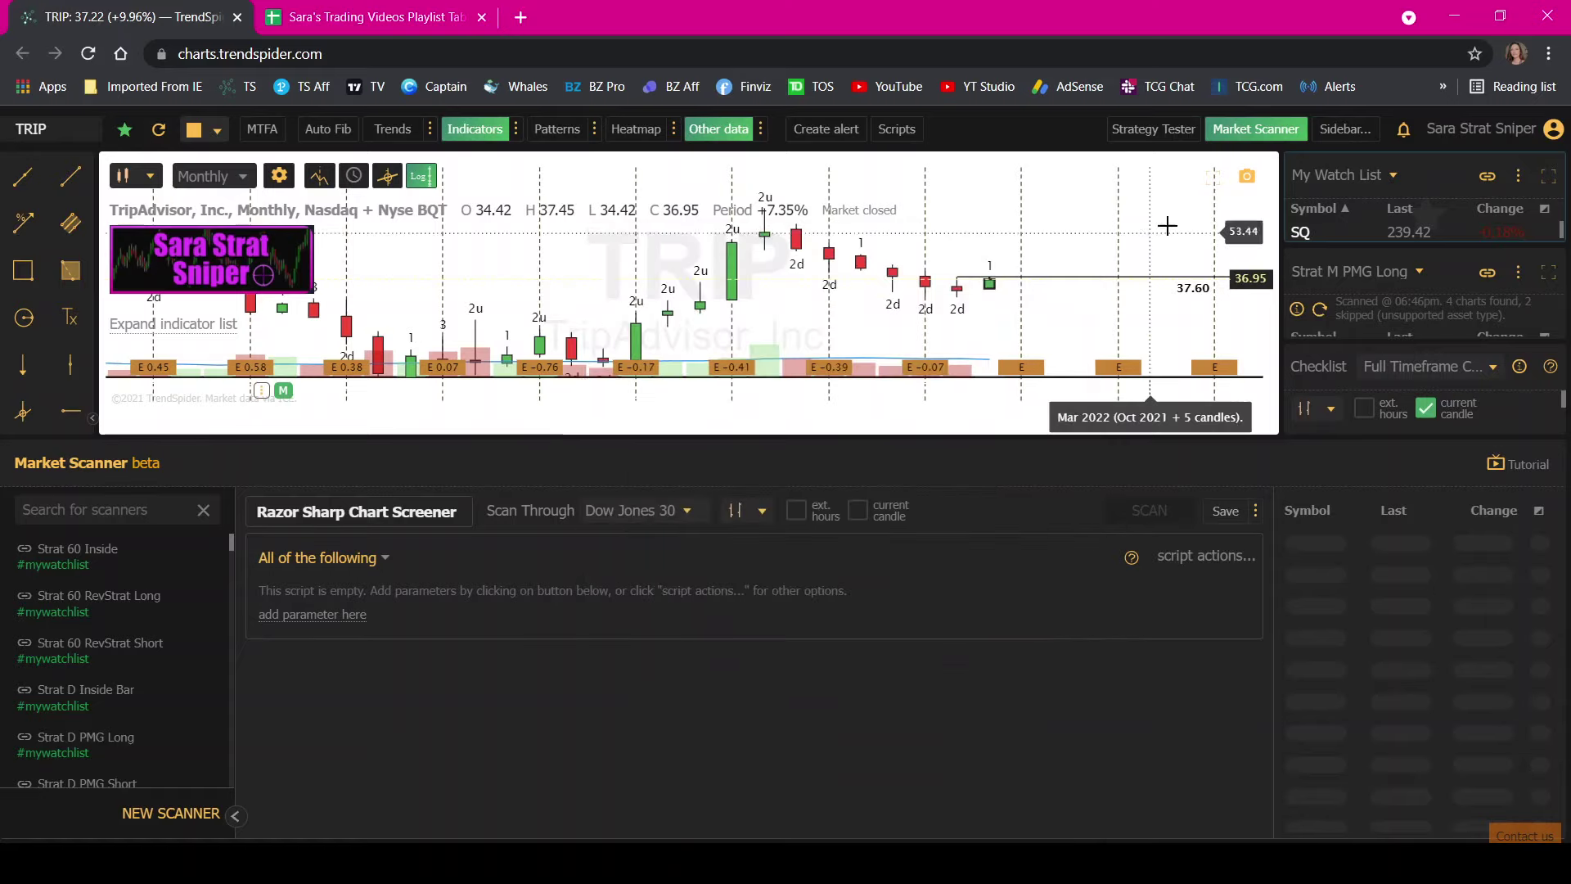
- Close the Market Scanner panel so the TRIP monthly chart expands to full view
{"action": "left_click", "coordinate": [1268, 132]}
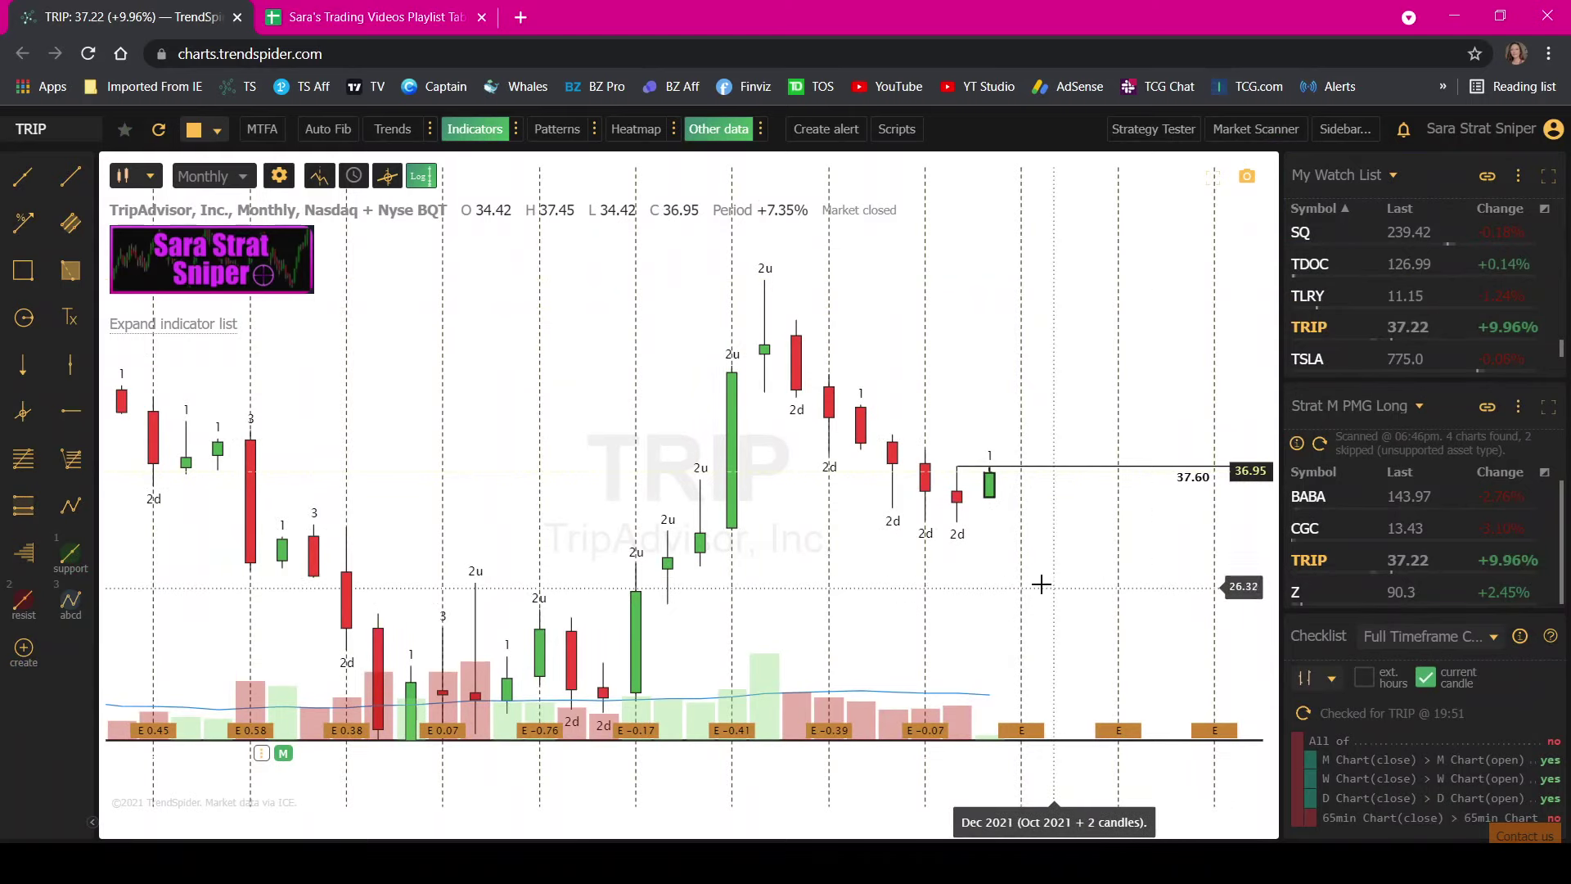